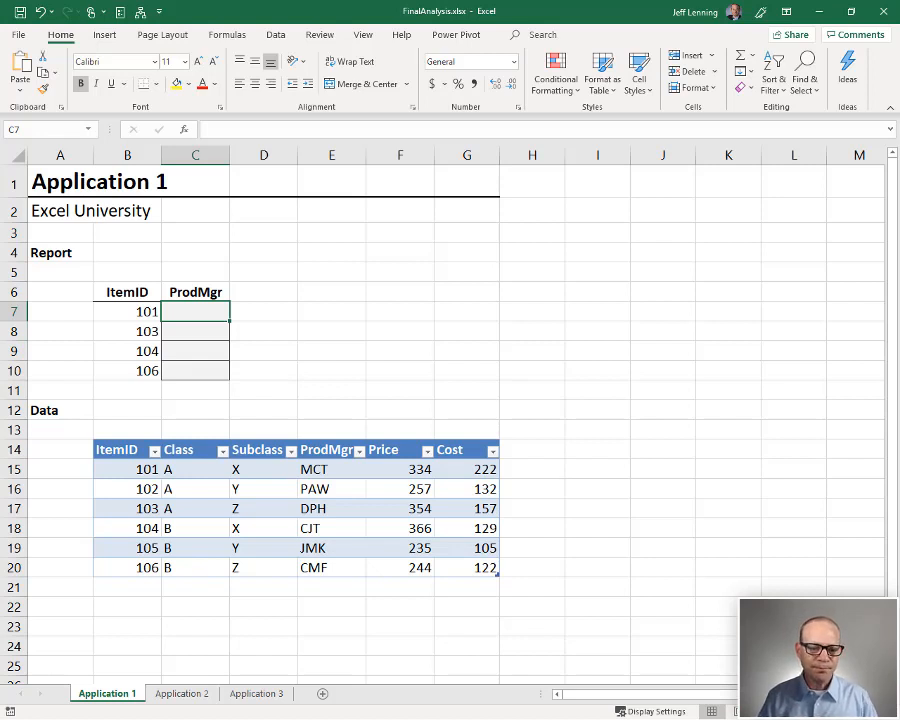
Compare the report's ItemID and empty ProdMgr cells against the data table's ItemID and ProdMgr columns.
click(127, 312)
drag(131, 312, 131, 371)
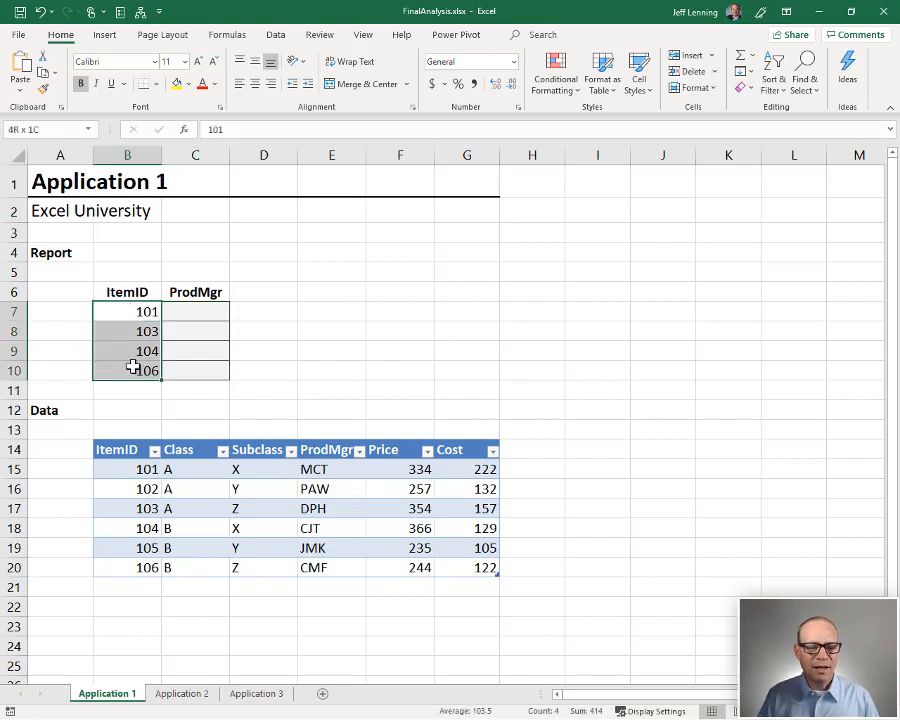
drag(135, 469, 143, 569)
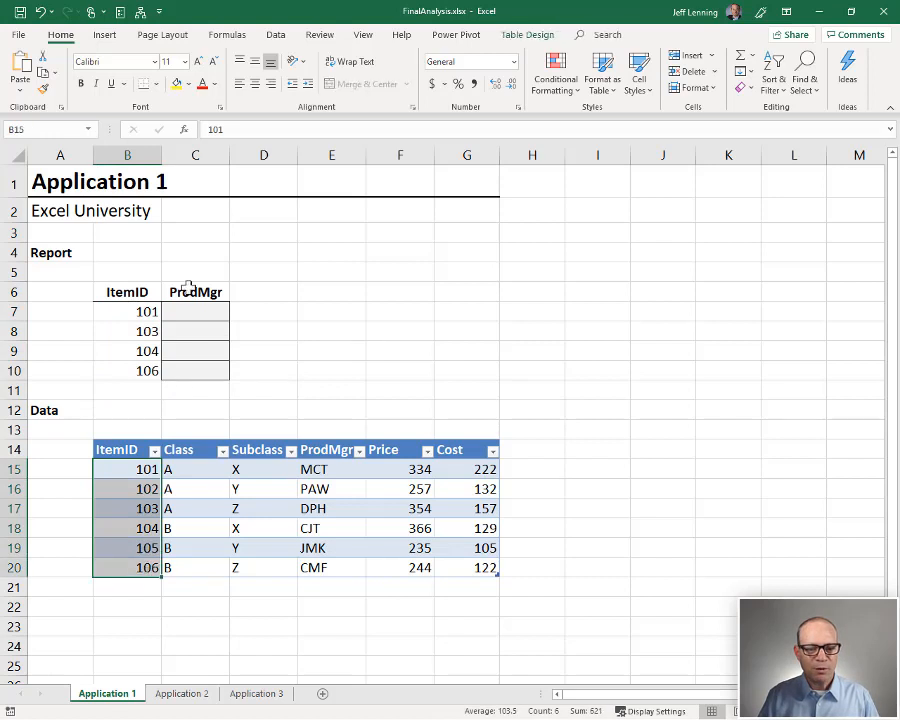
drag(195, 312, 198, 371)
drag(325, 471, 327, 567)
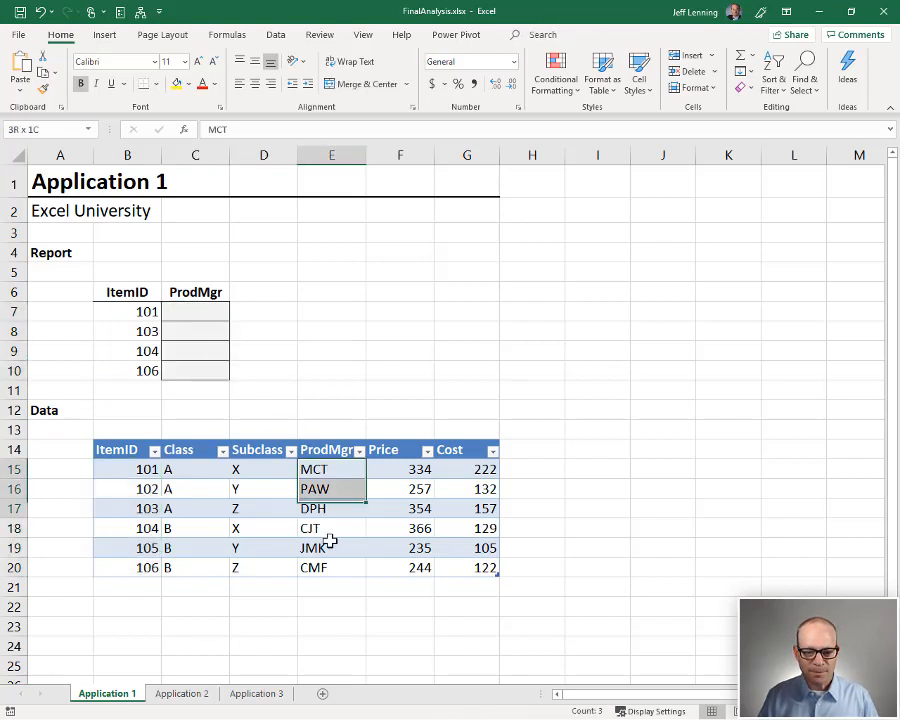
drag(333, 469, 327, 567)
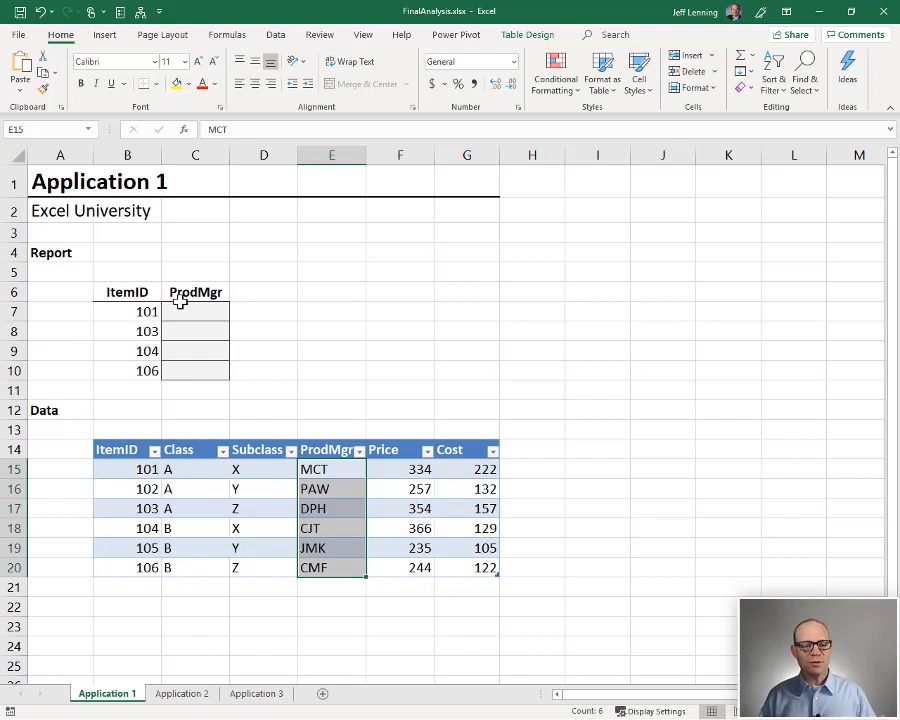
Enter =VLOOKUP(B7,Table1,4,0) in C7 so it returns MCT.
click(207, 322)
text(=vl)
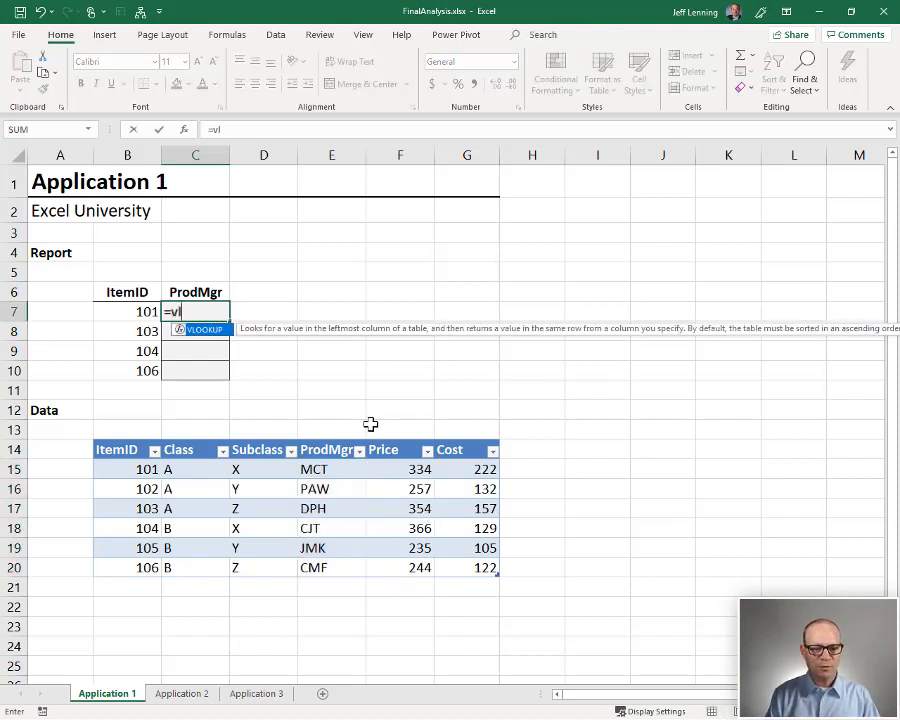
key(Tab)
key(Left)
text(,tab)
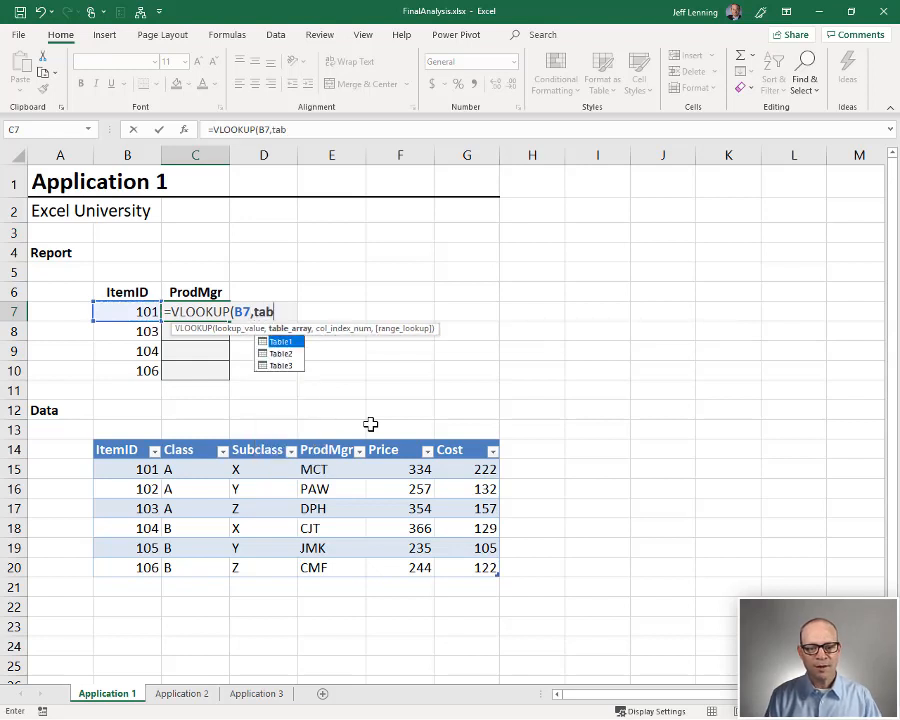
key(Tab)
text(,2)
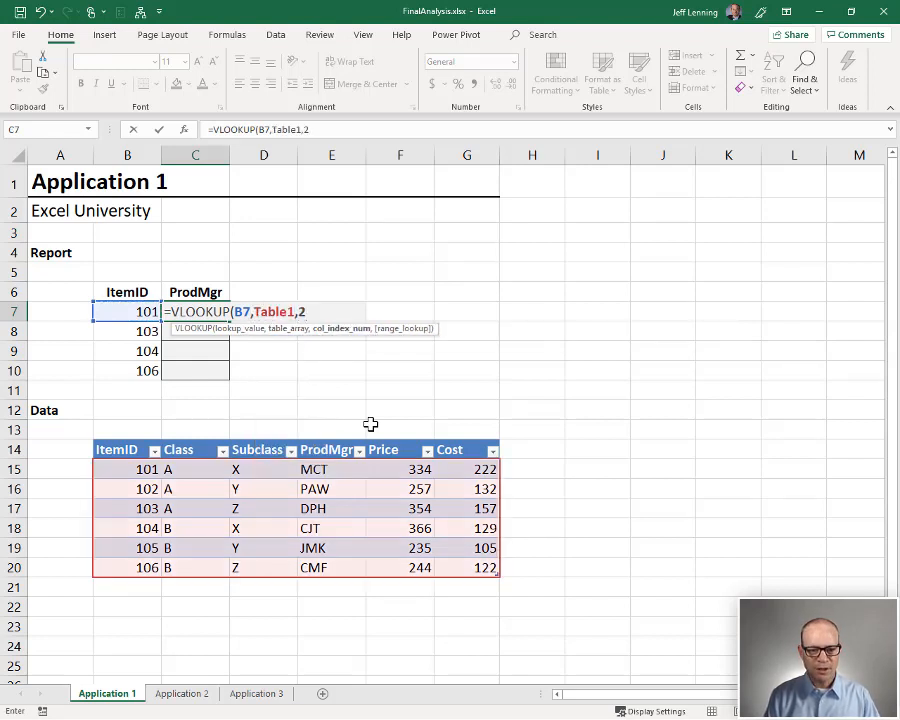
key(BackSpace)
text(4)
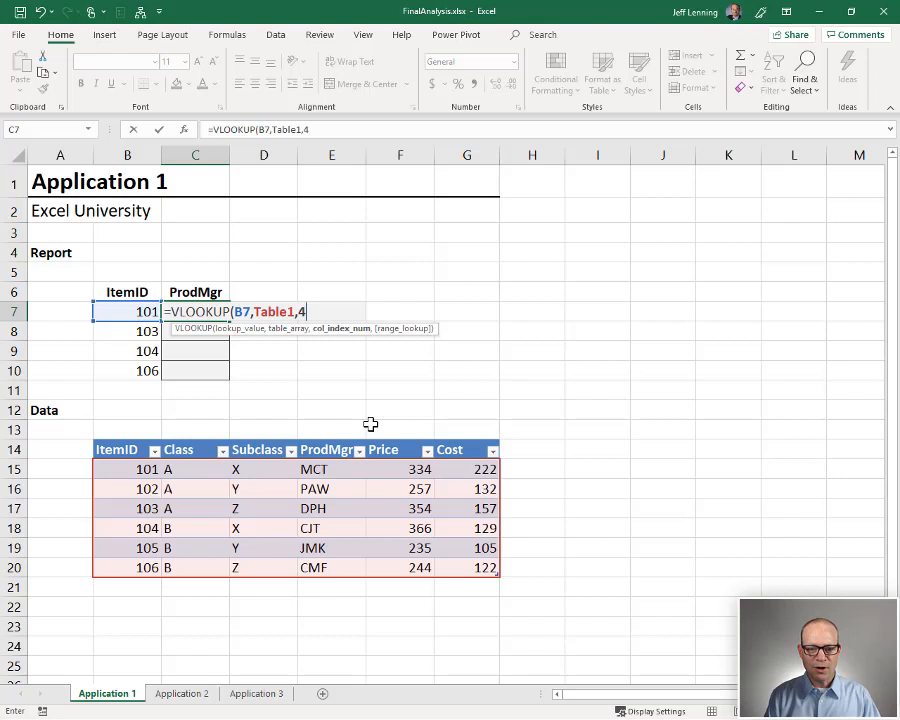
text(,0))
key(Return)
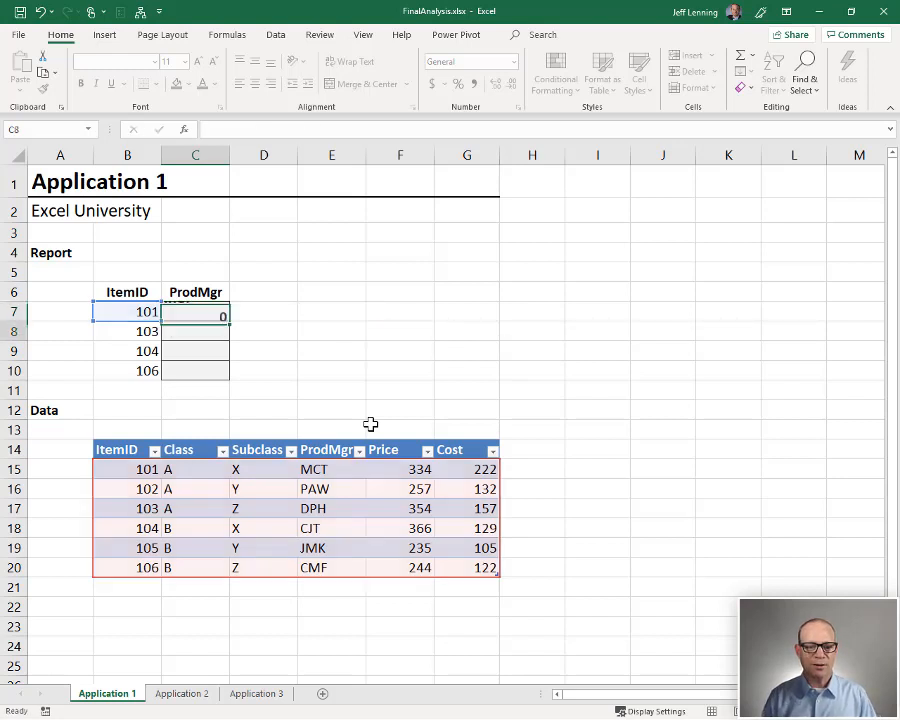
Copy the VLOOKUP down C7:C10 to show MCT, DPH, CJT, CMF.
click(198, 311)
drag(229, 322, 228, 372)
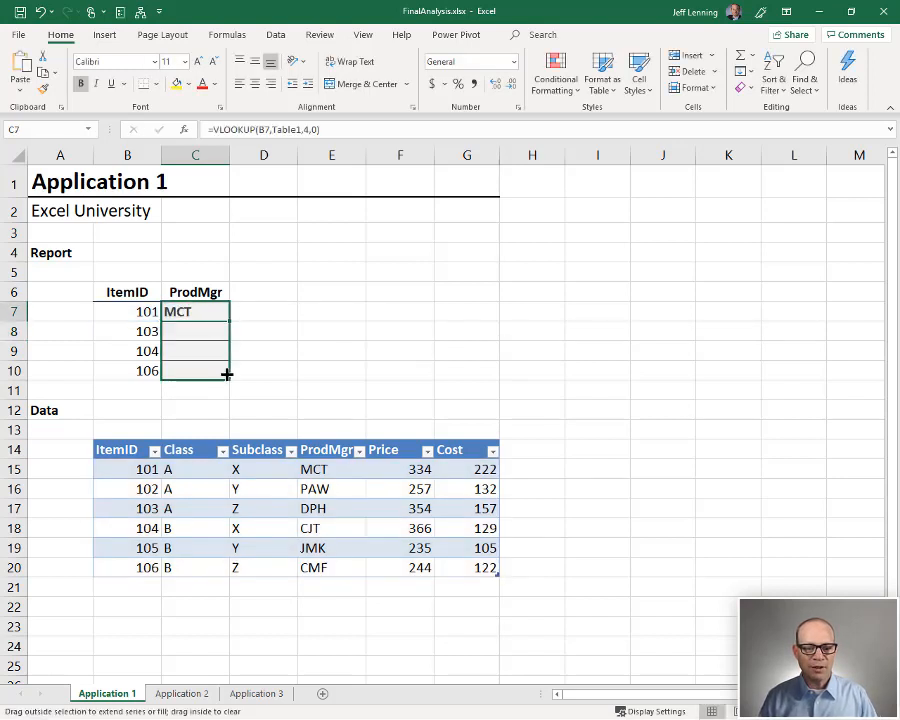
click(263, 350)
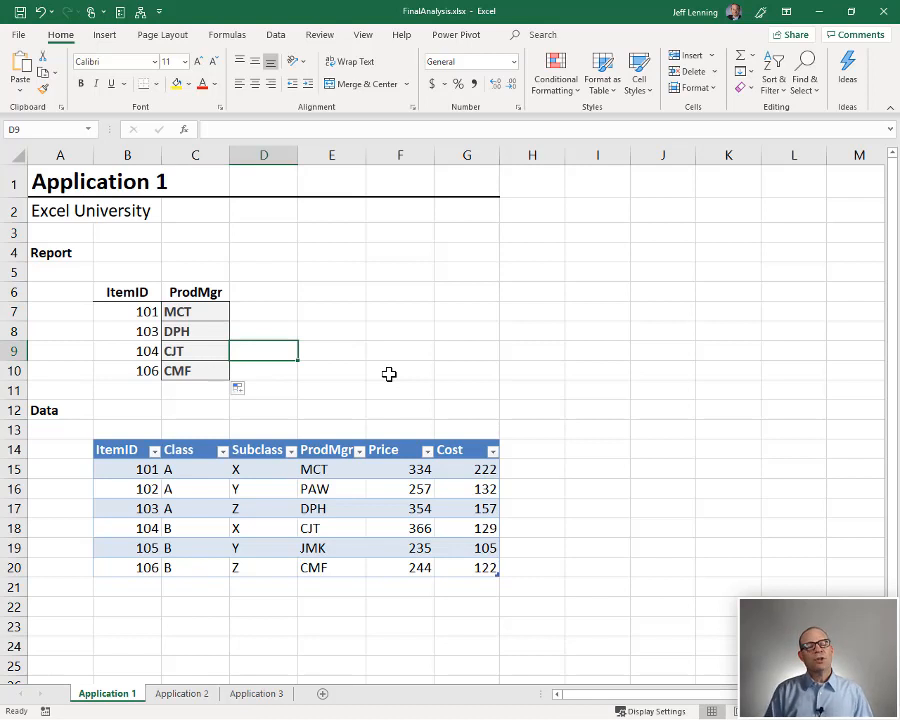
Switch to the Application 2 sheet and review the data table's Price column from D7.
key(ctrl+Page_Down)
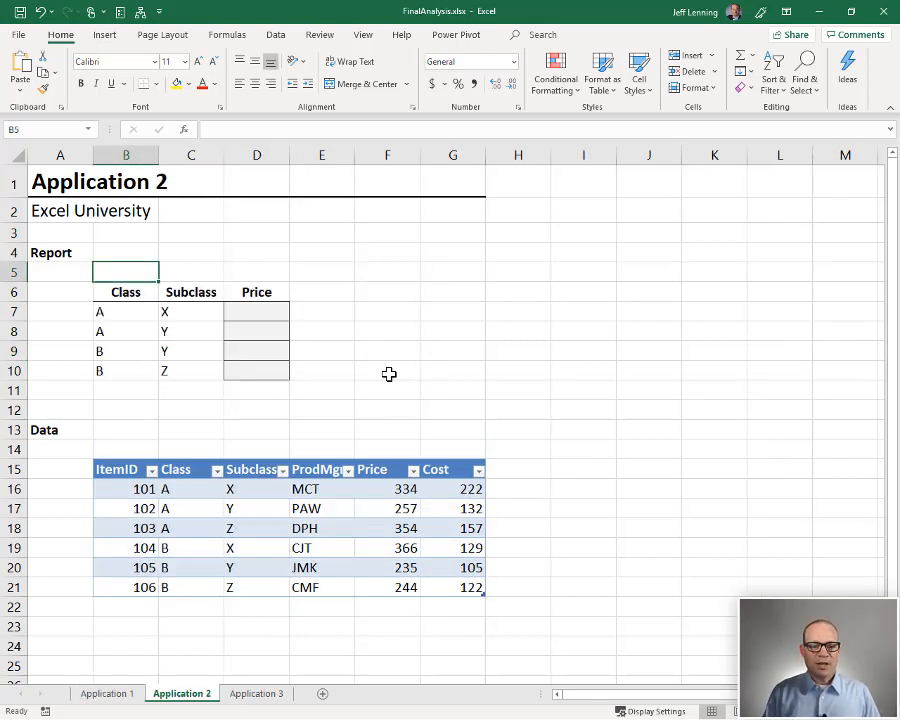
click(249, 312)
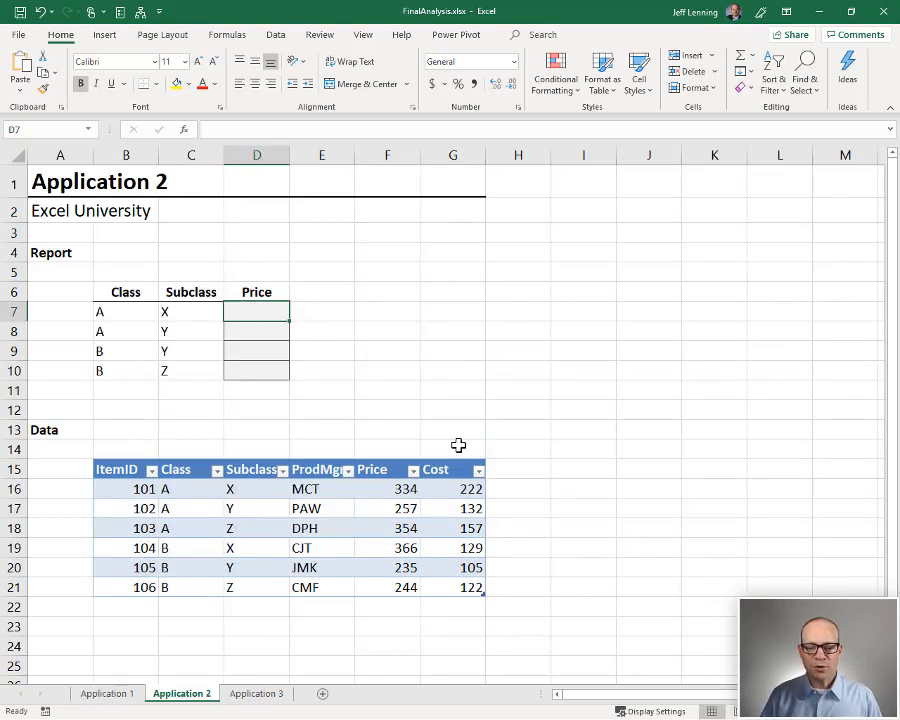
drag(398, 490, 404, 587)
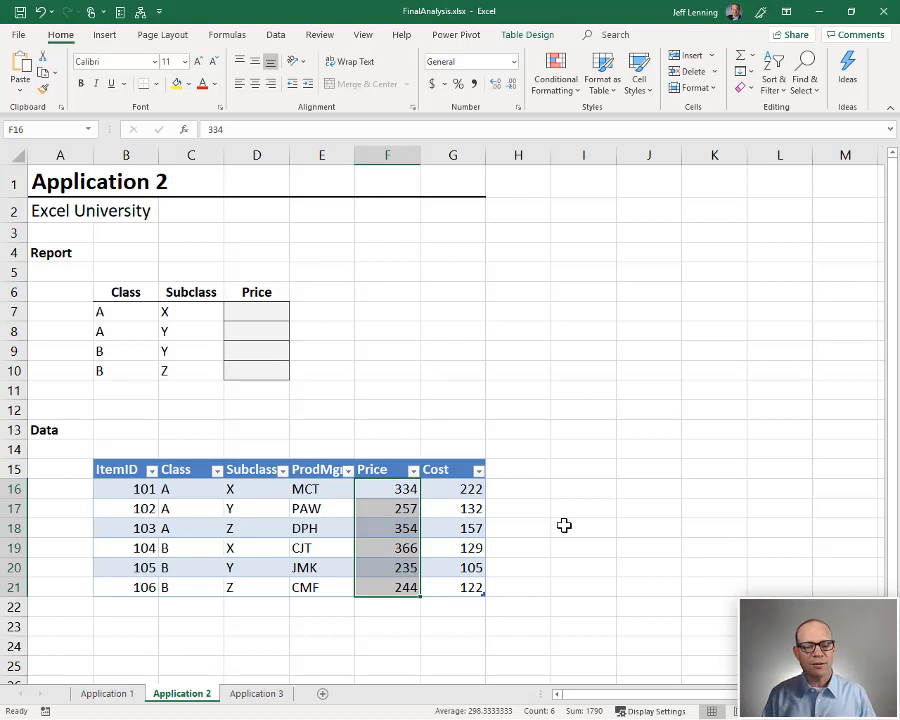
Review the report's Class and Subclass pairs against the table and settle on Price cell D7.
click(127, 314)
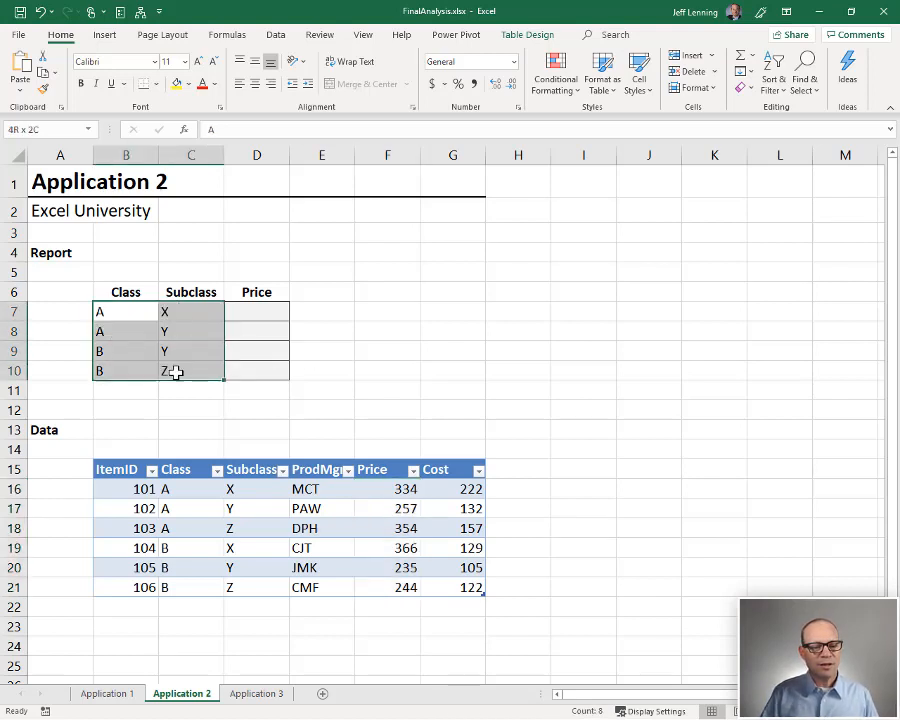
drag(176, 373, 176, 373)
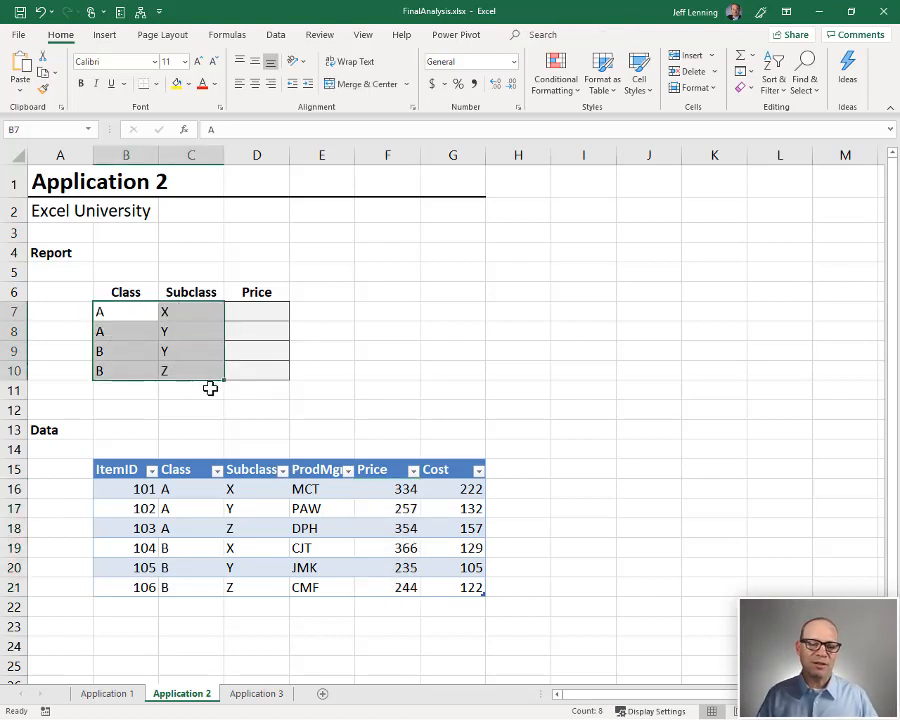
drag(125, 488, 125, 567)
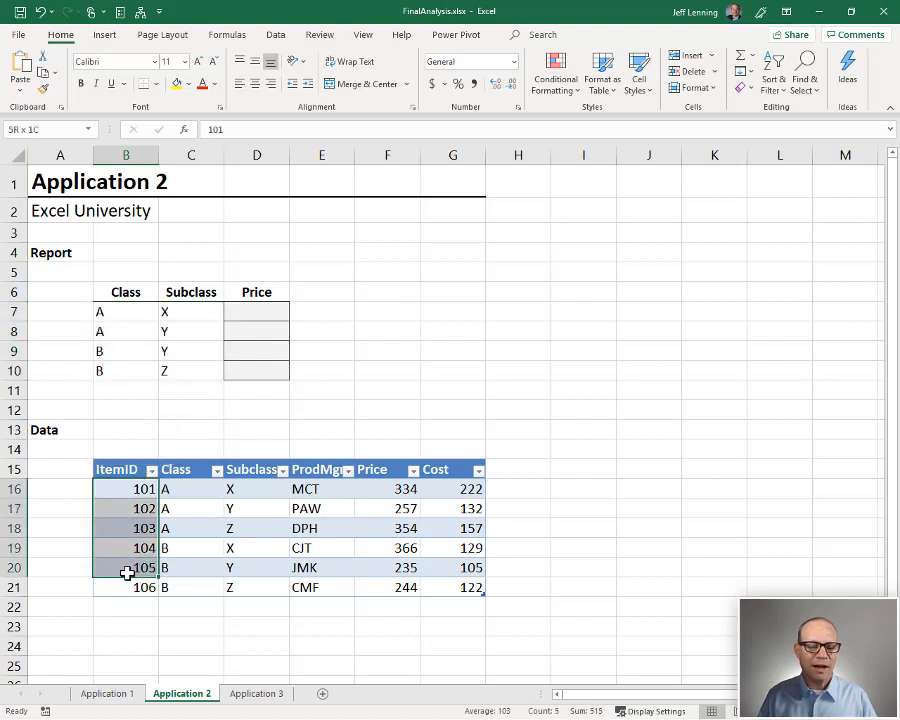
drag(128, 312, 128, 368)
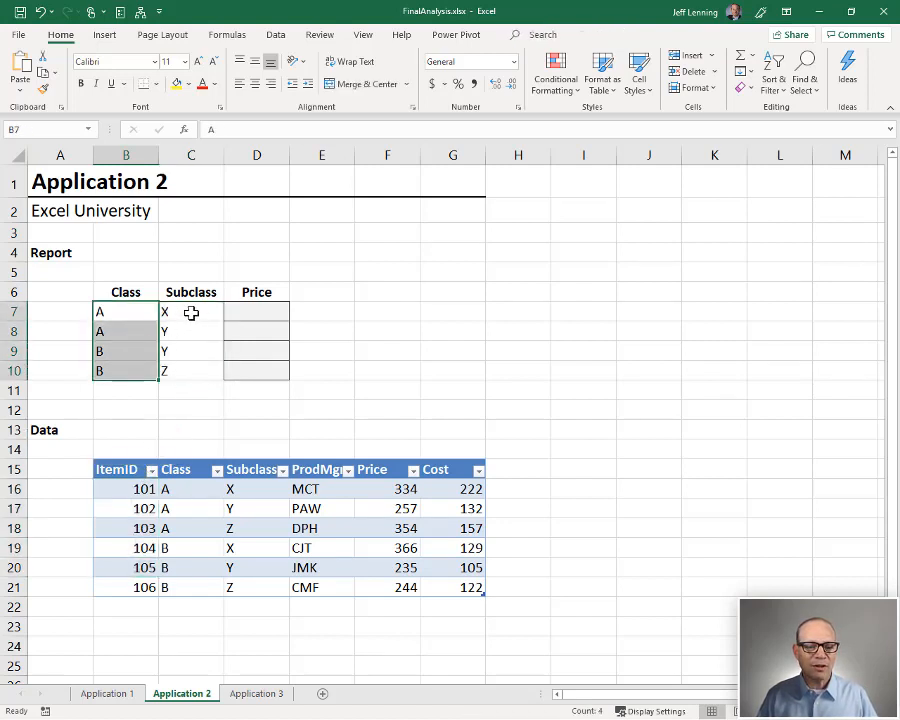
drag(191, 313, 183, 366)
drag(128, 312, 180, 374)
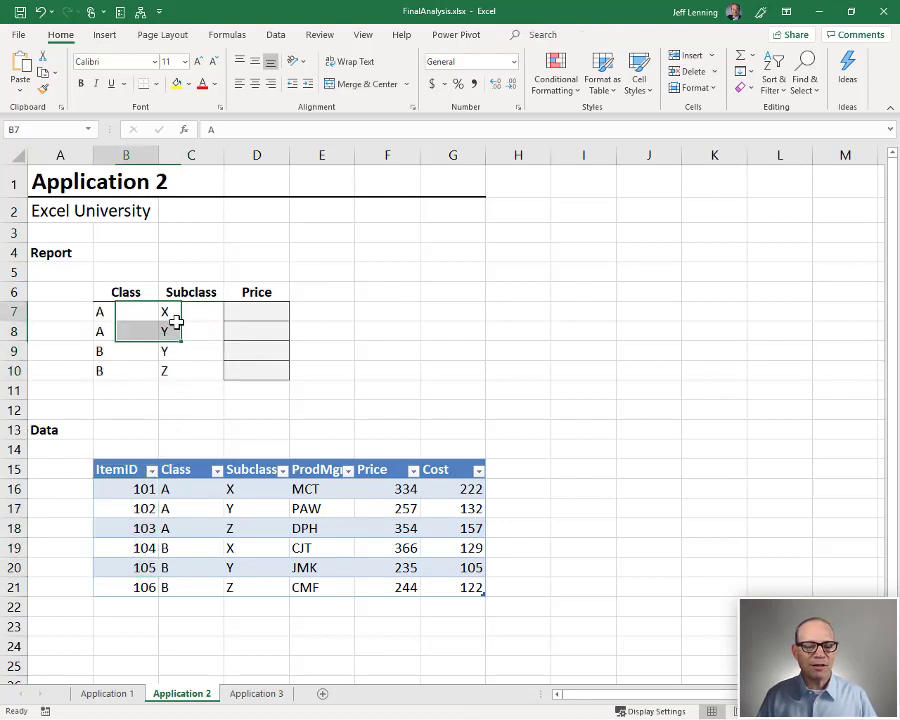
click(258, 312)
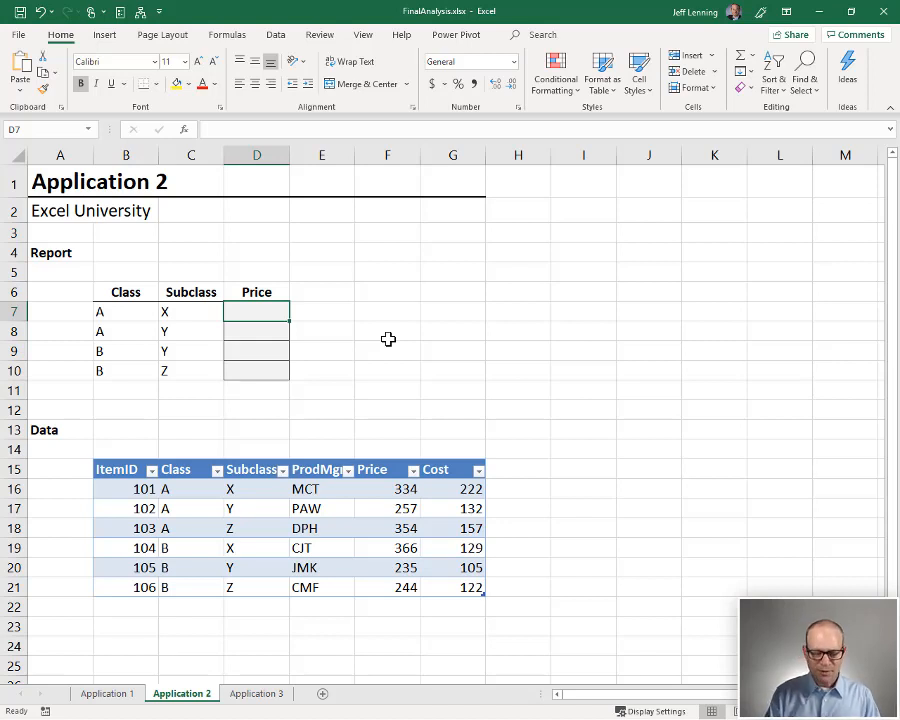
text(=)
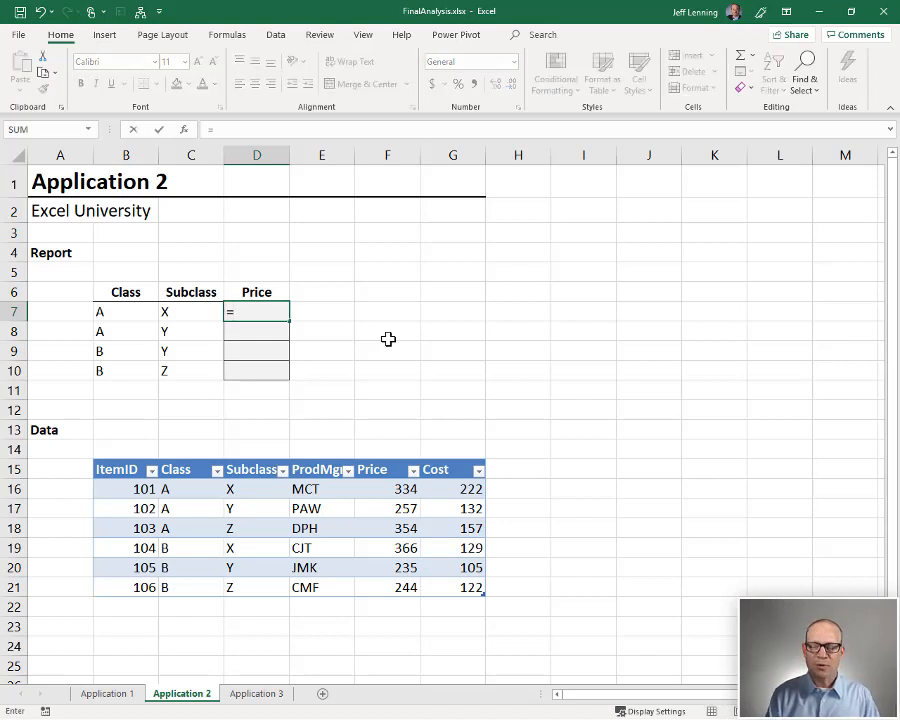
text(sumifs()
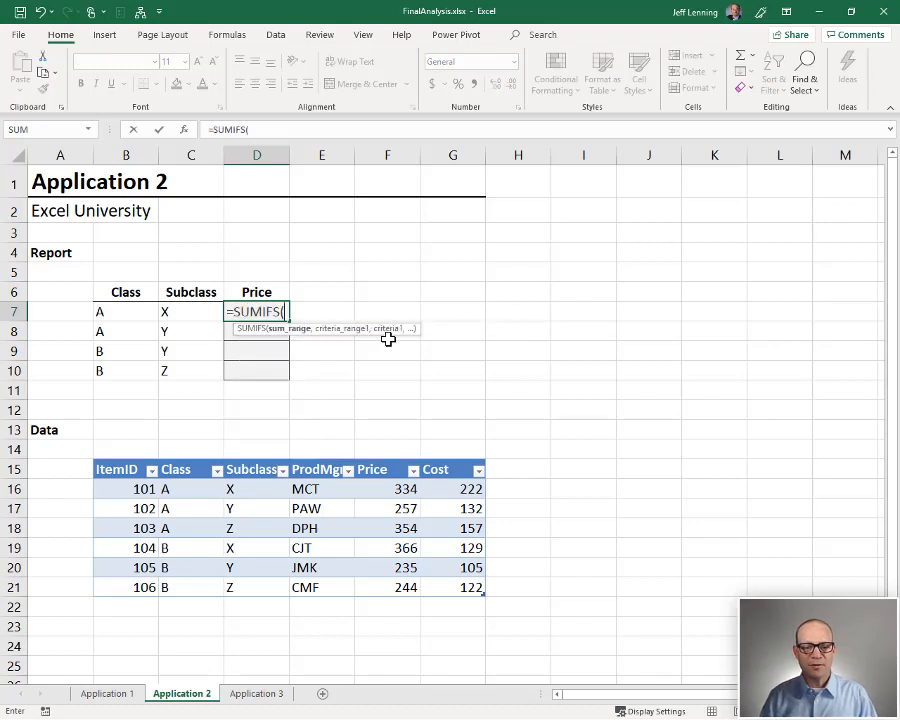
Enter =SUMIFS(Table2[Price],Table2[Class],B7,Table2[Subclass],C7) in D7, returning 334.
click(373, 461)
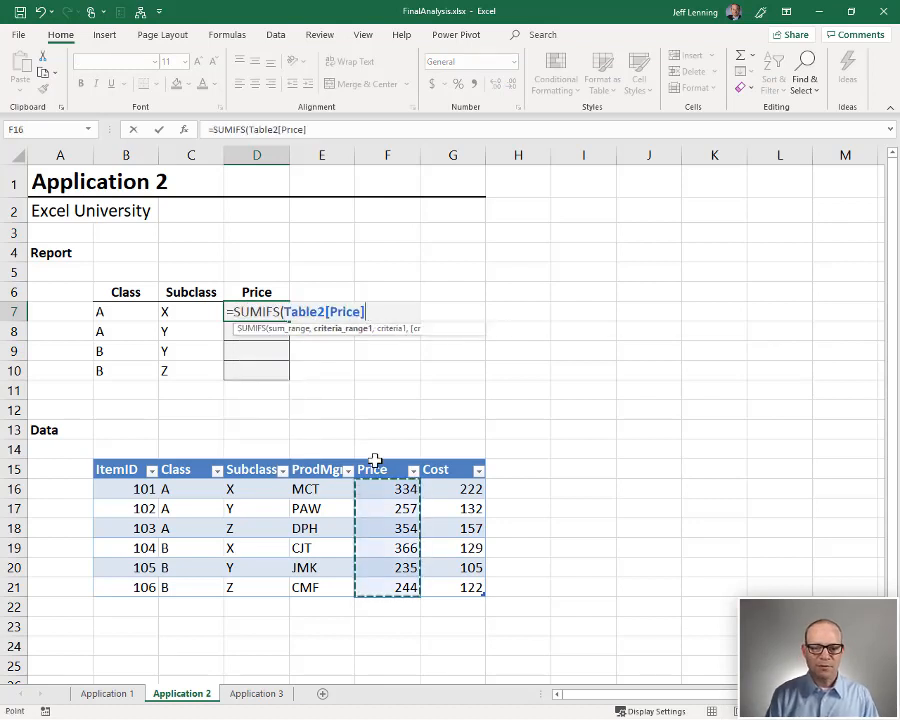
text(,)
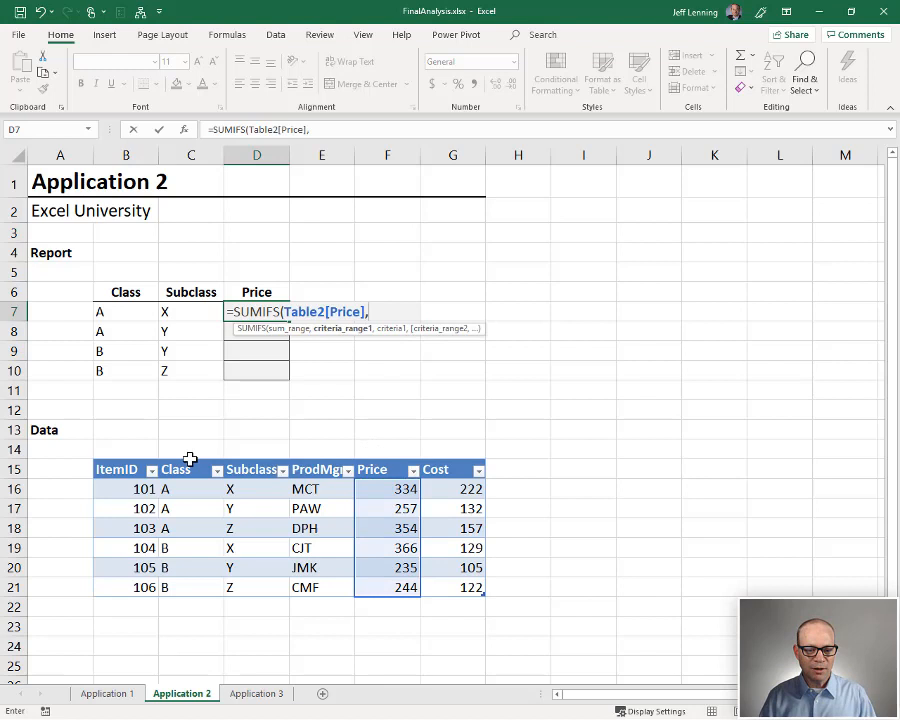
click(189, 460)
text(,)
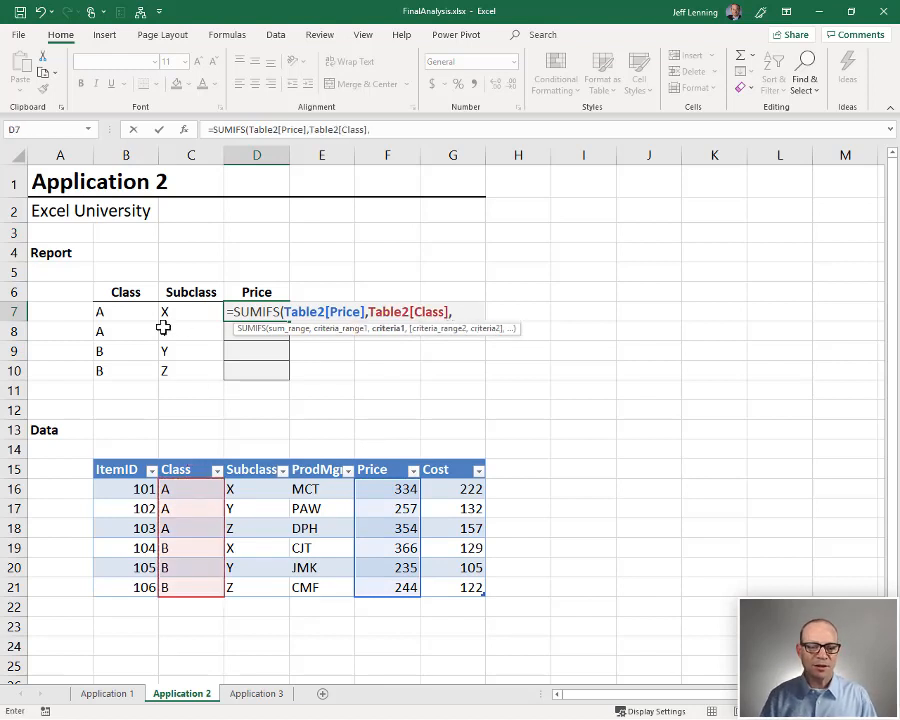
click(126, 311)
text(,)
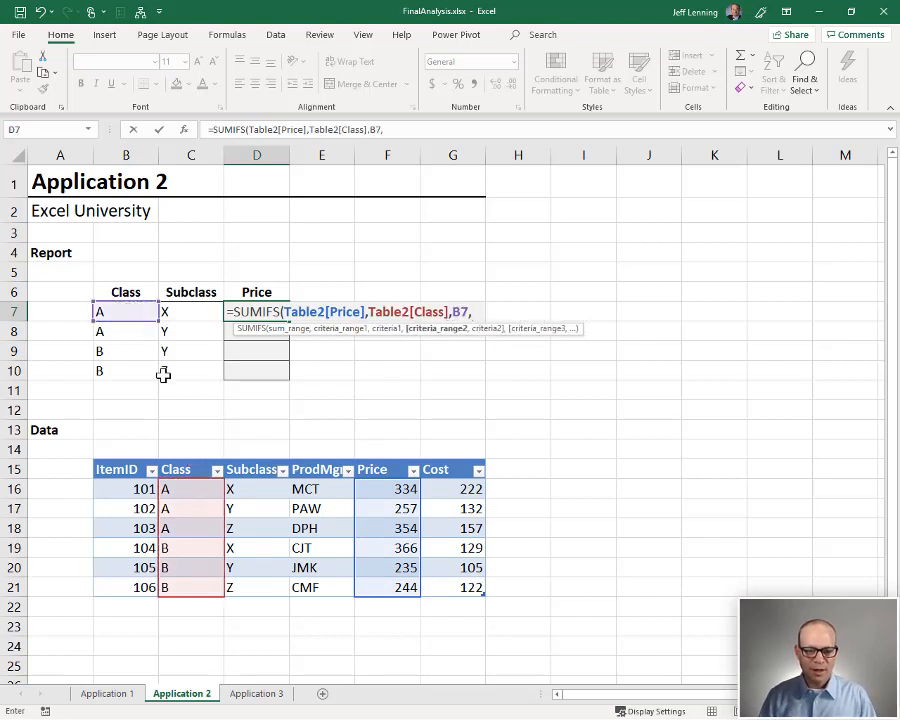
click(256, 462)
text(,)
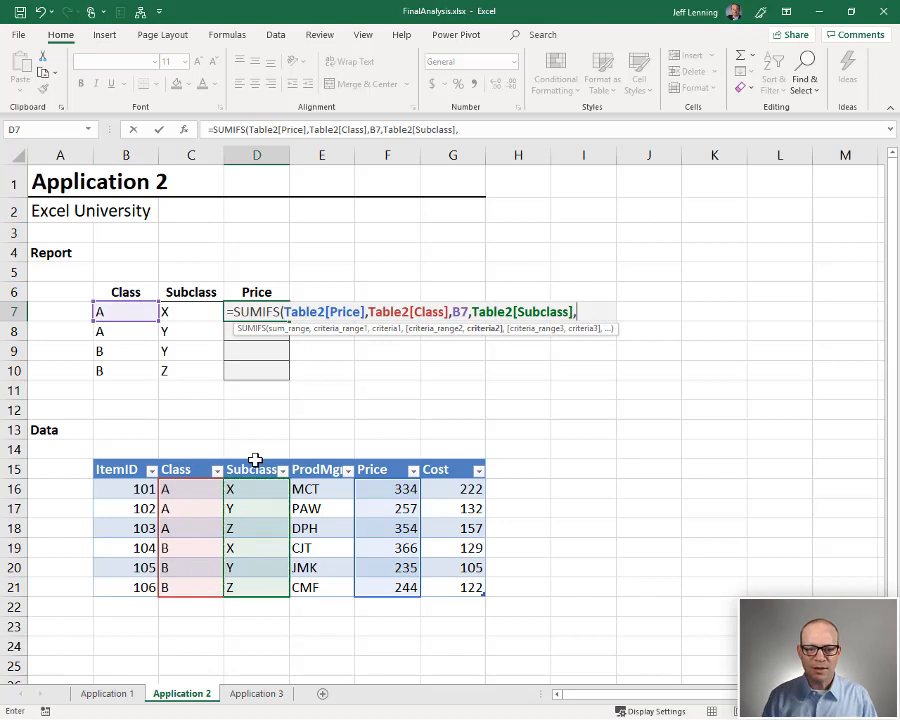
click(190, 311)
text())
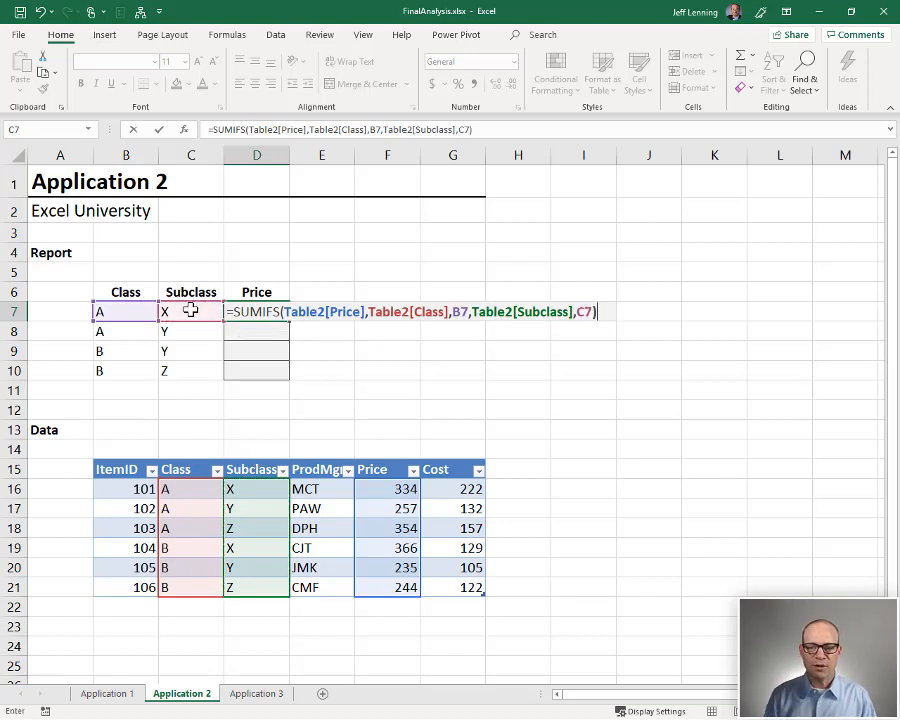
key(Return)
Copy the SUMIFS down D7:D10 to show 334, 257, 235, 244.
click(262, 311)
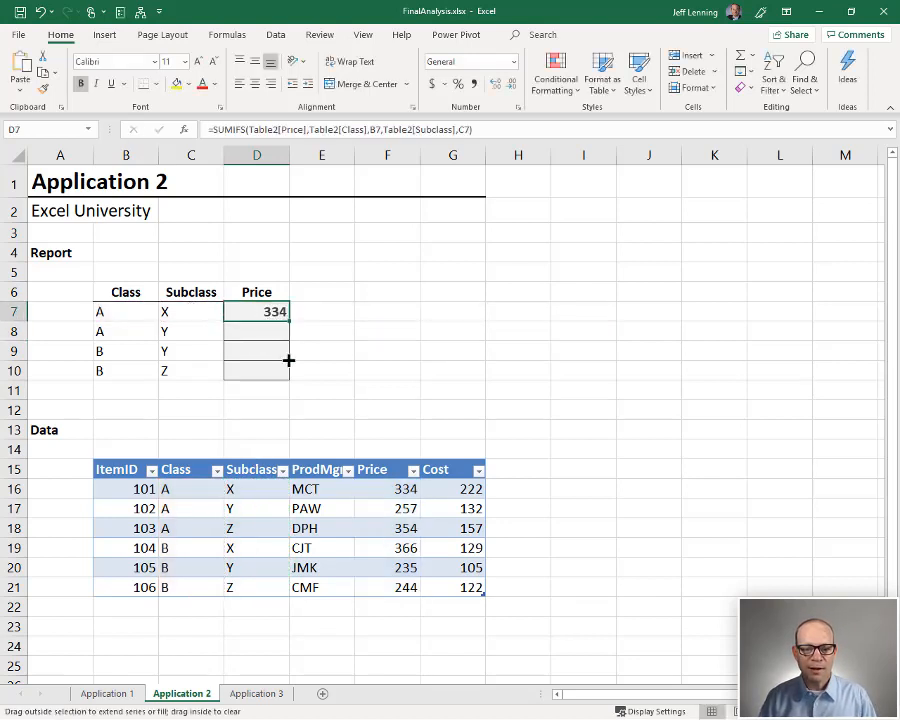
drag(289, 360, 285, 372)
click(363, 347)
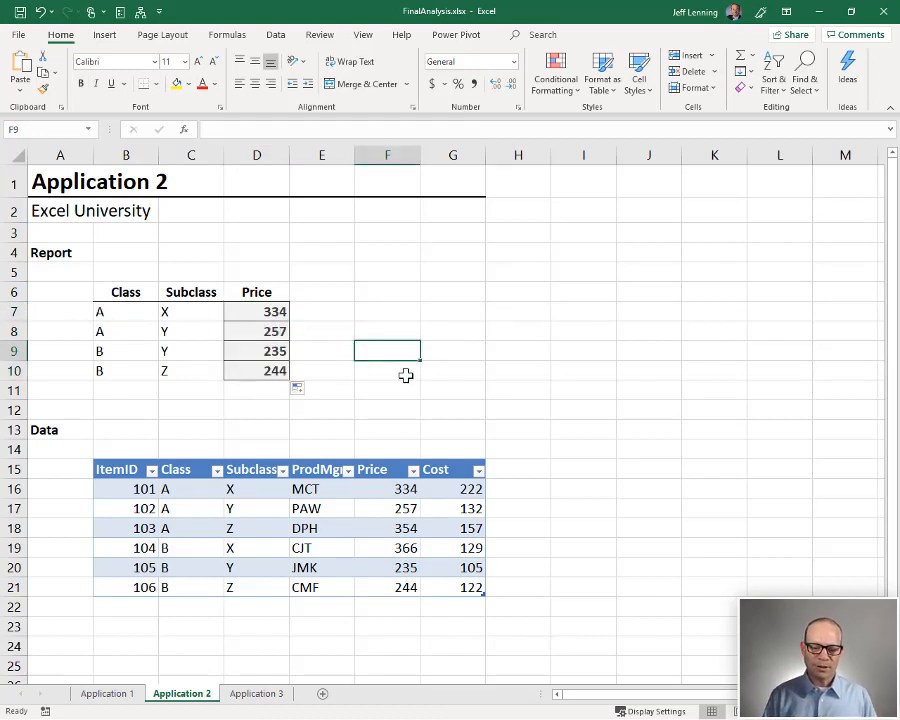
Switch to the Application 3 sheet, select D7 and review the table's ProdMgr values.
key(ctrl+Page_Down)
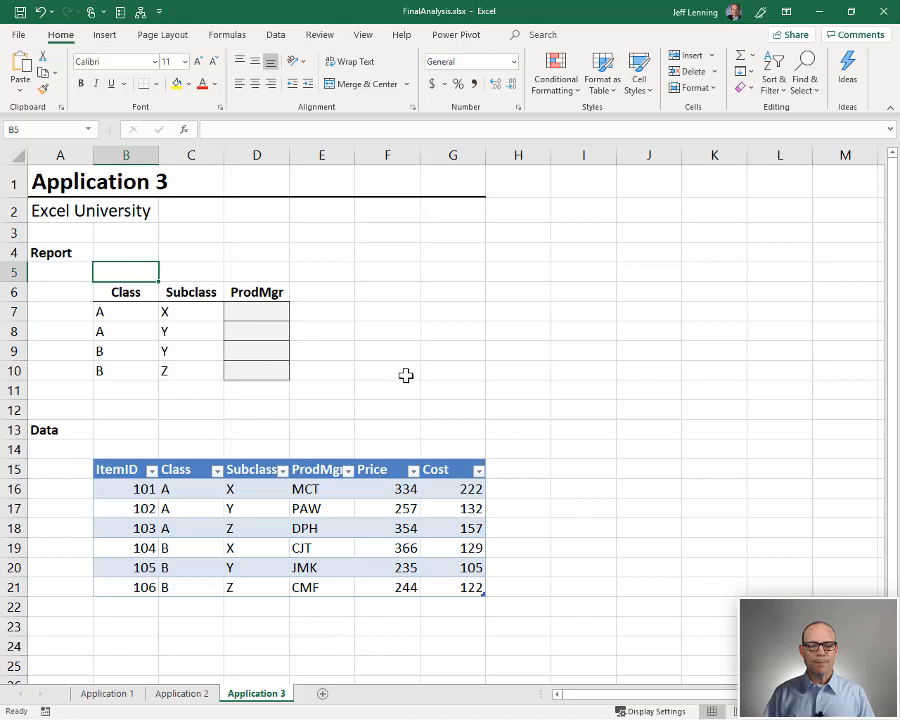
click(266, 314)
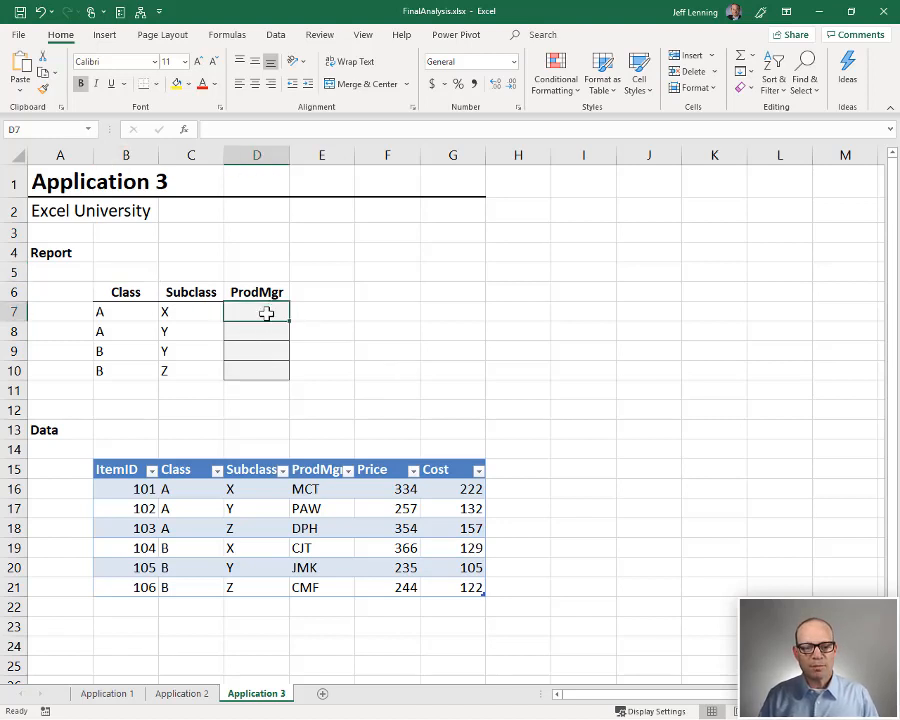
drag(320, 489, 322, 588)
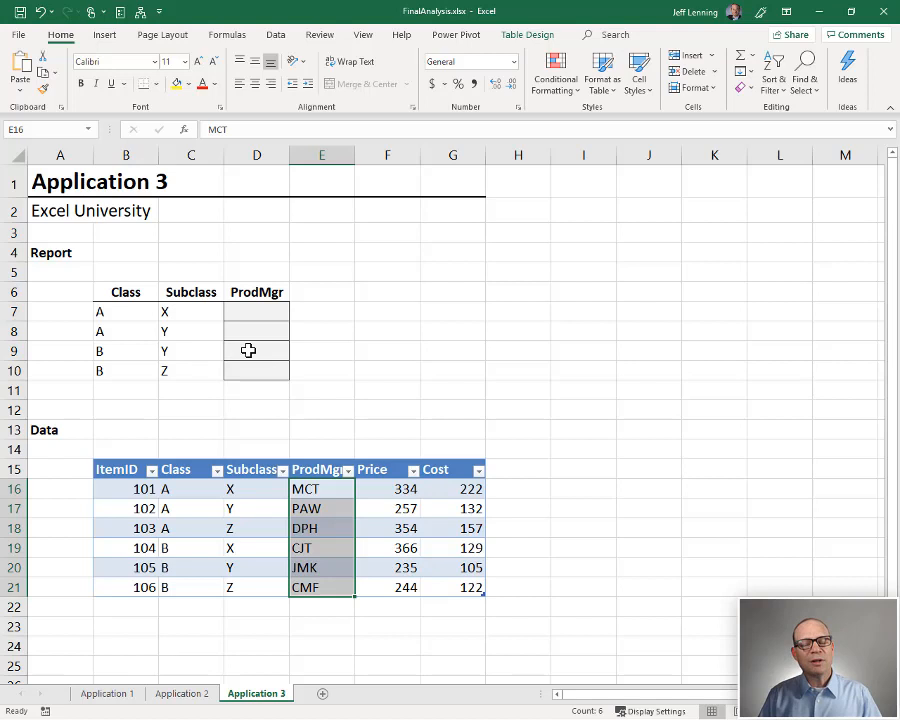
Review the report's four Class/Subclass pairs A-X, A-Y, B-Y, B-Z against the table's ProdMgr column.
drag(100, 311, 190, 370)
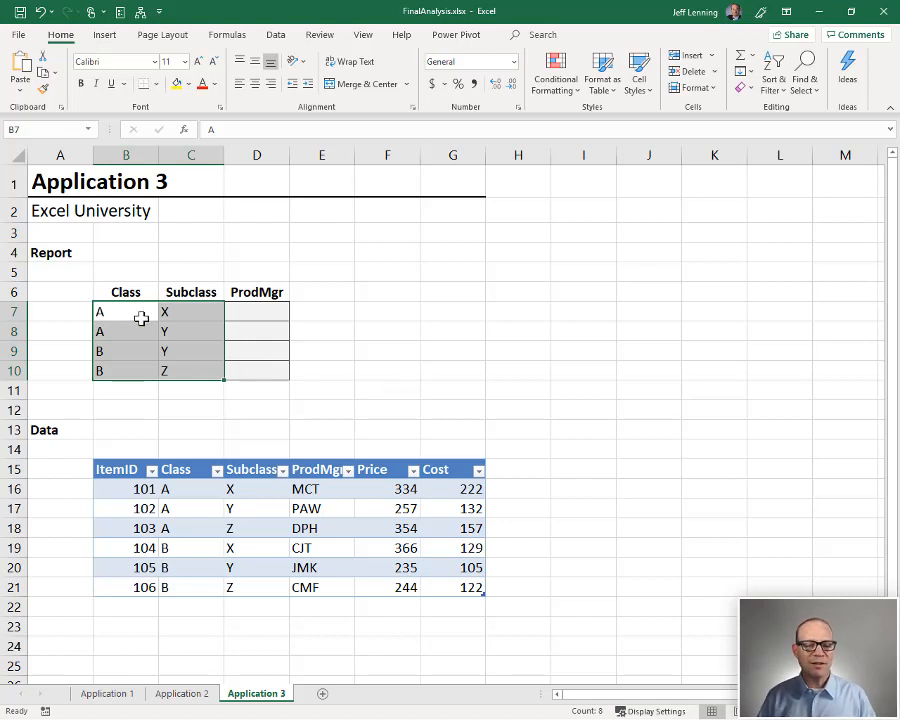
drag(133, 311, 202, 320)
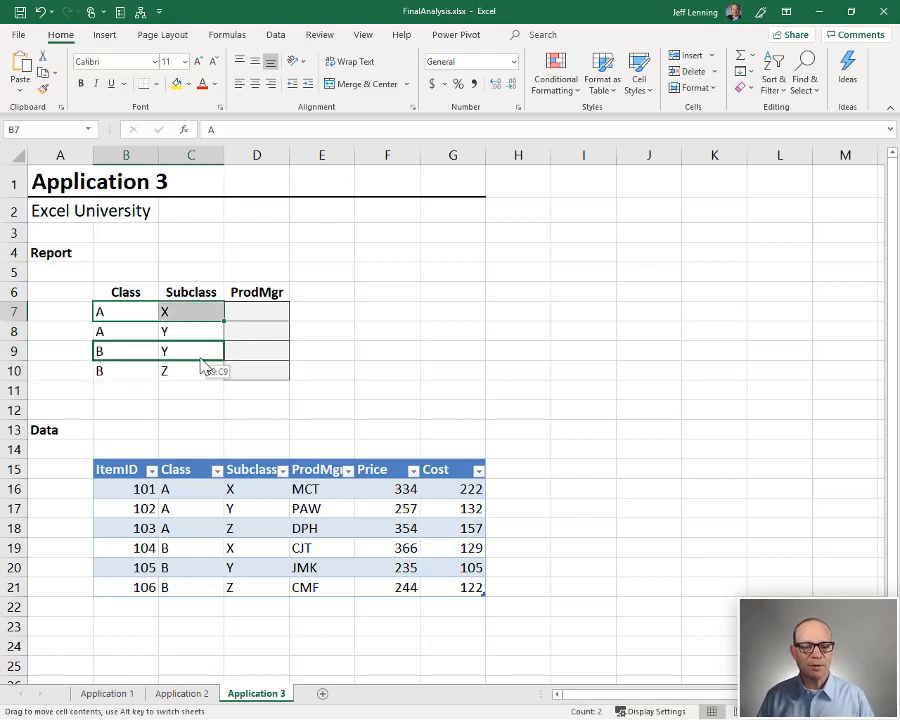
drag(133, 312, 186, 374)
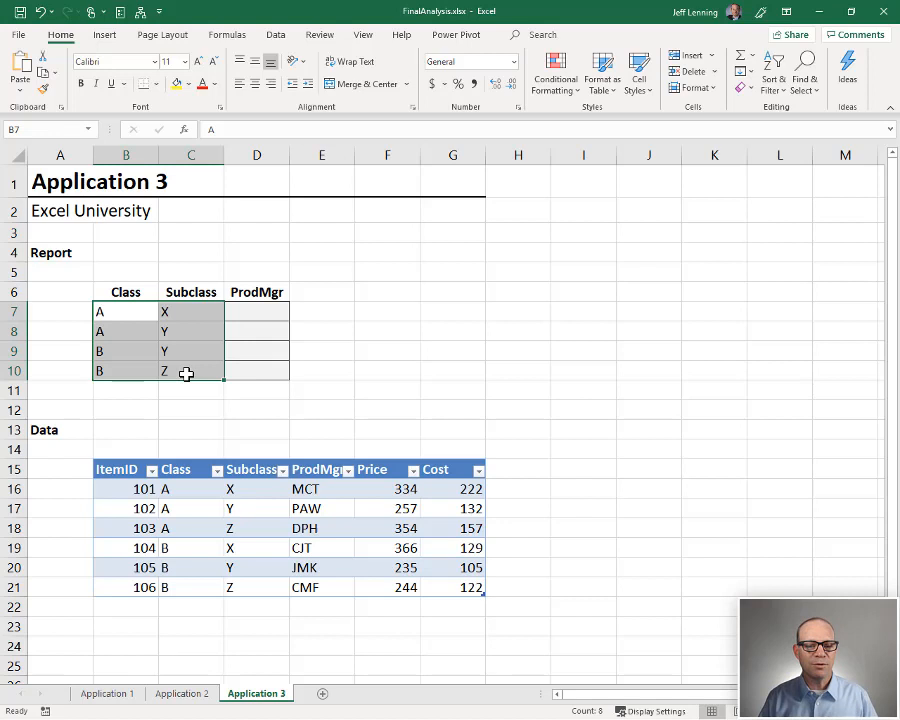
drag(318, 490, 325, 580)
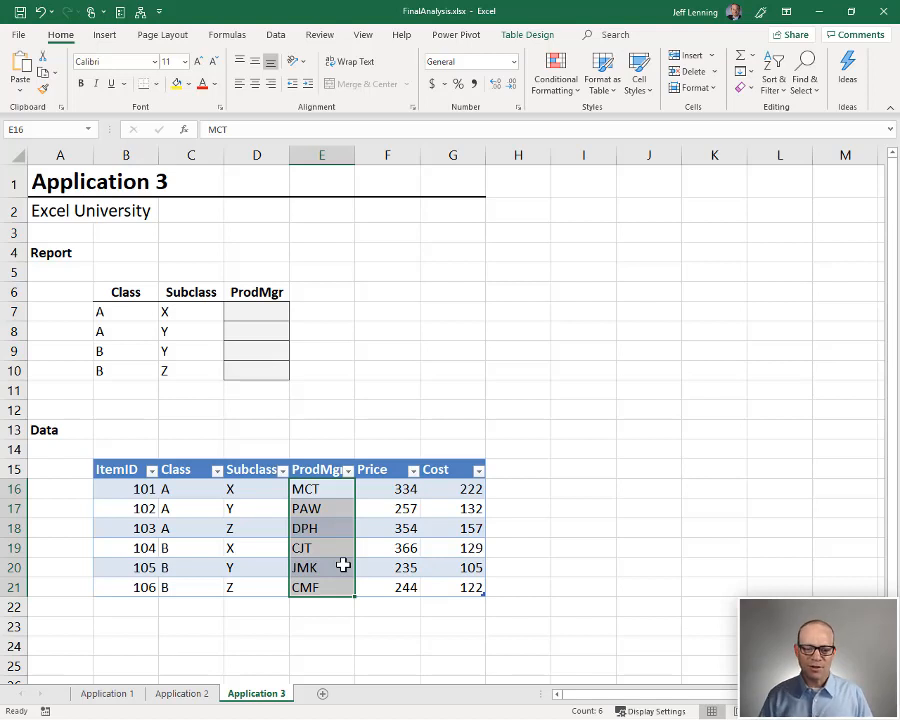
drag(126, 312, 195, 372)
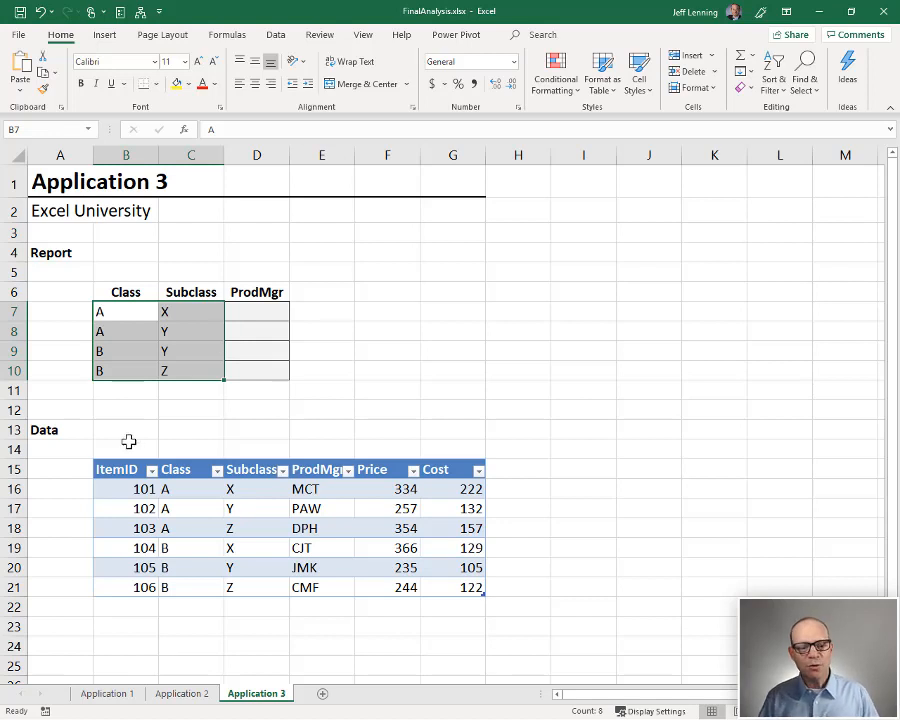
drag(140, 488, 143, 587)
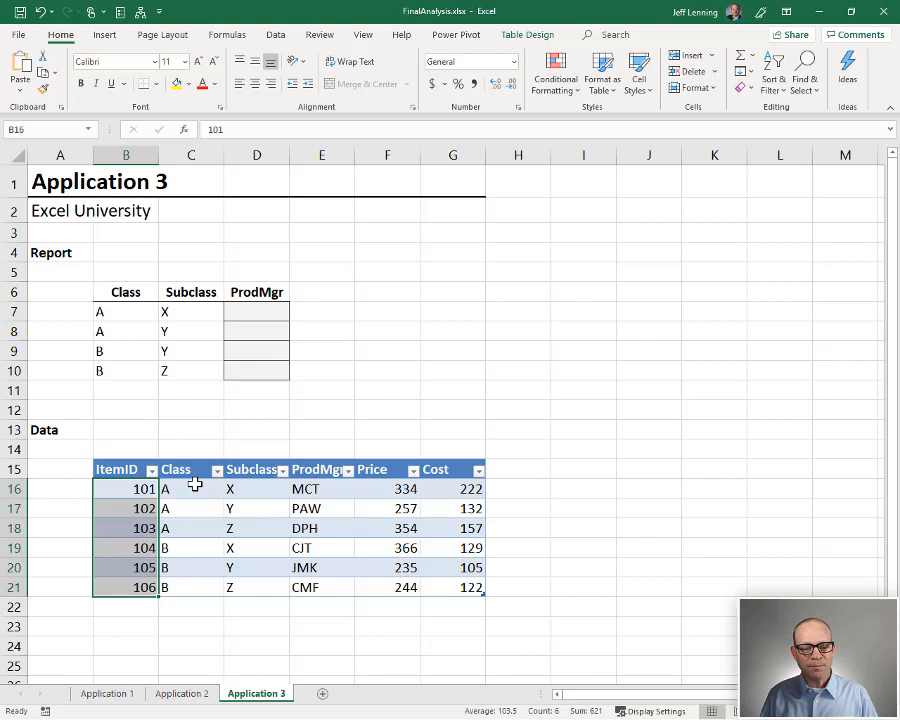
drag(190, 488, 266, 580)
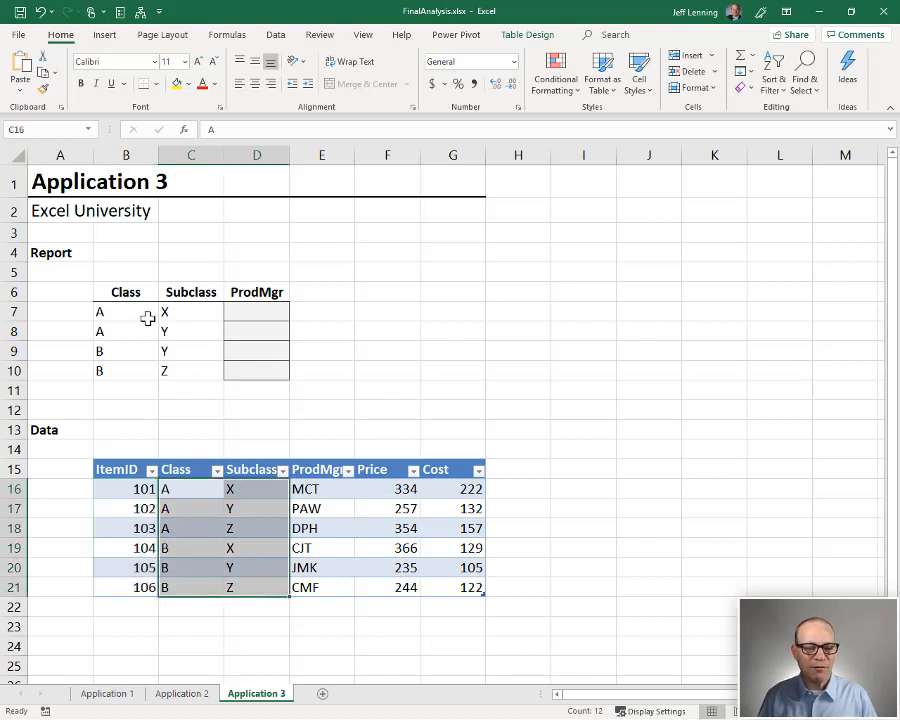
drag(147, 314, 171, 372)
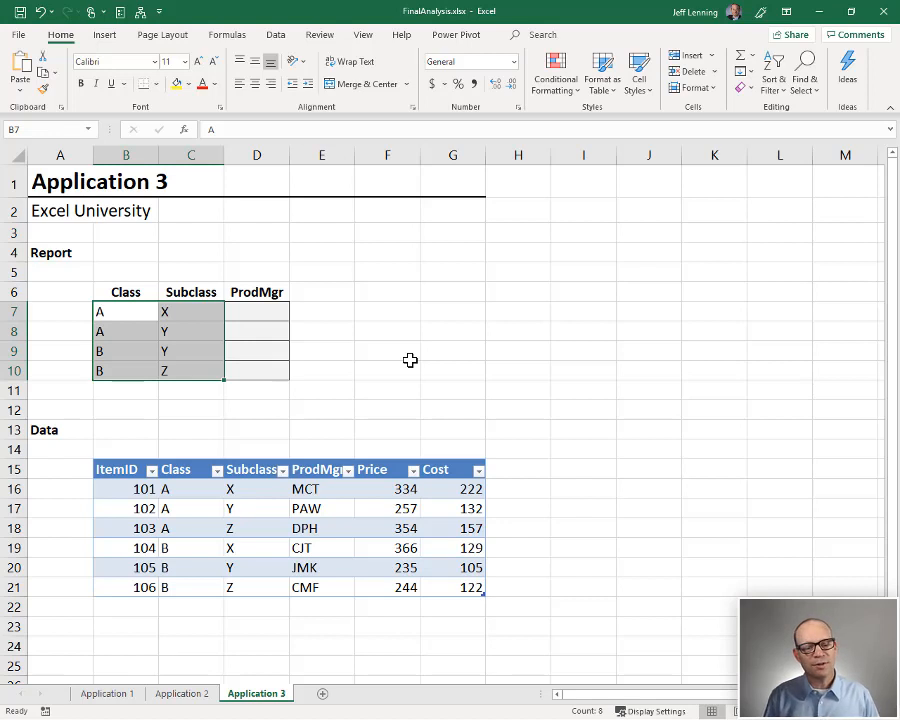
Enter =SUMIFS(Table3[ItemID],Table3[Class],B7,Table3[Subclass],C7) in D7, returning ItemID 101.
click(263, 311)
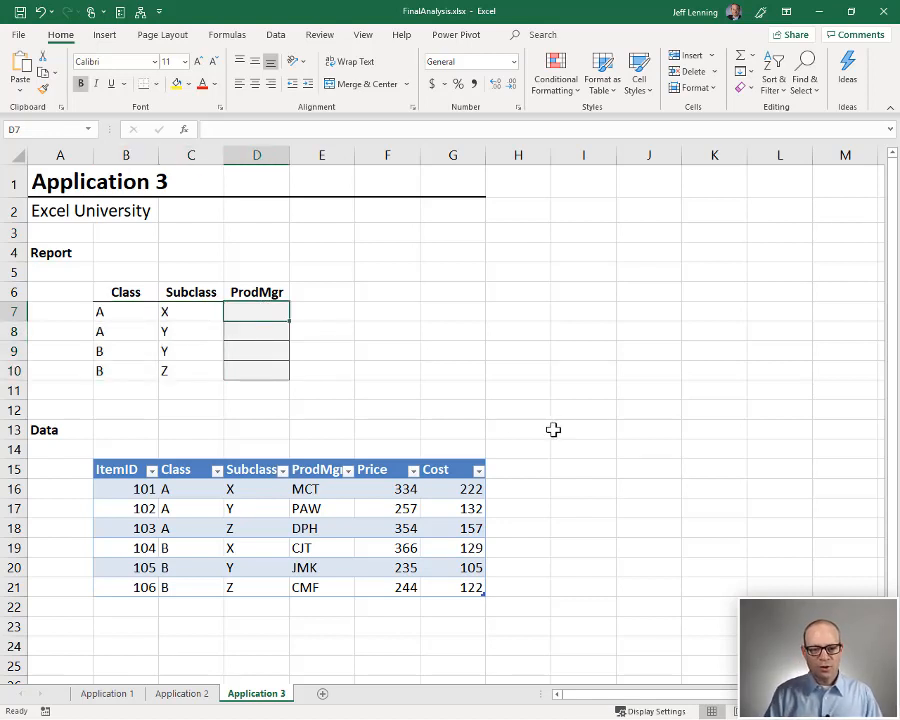
text(=SUMIFS()
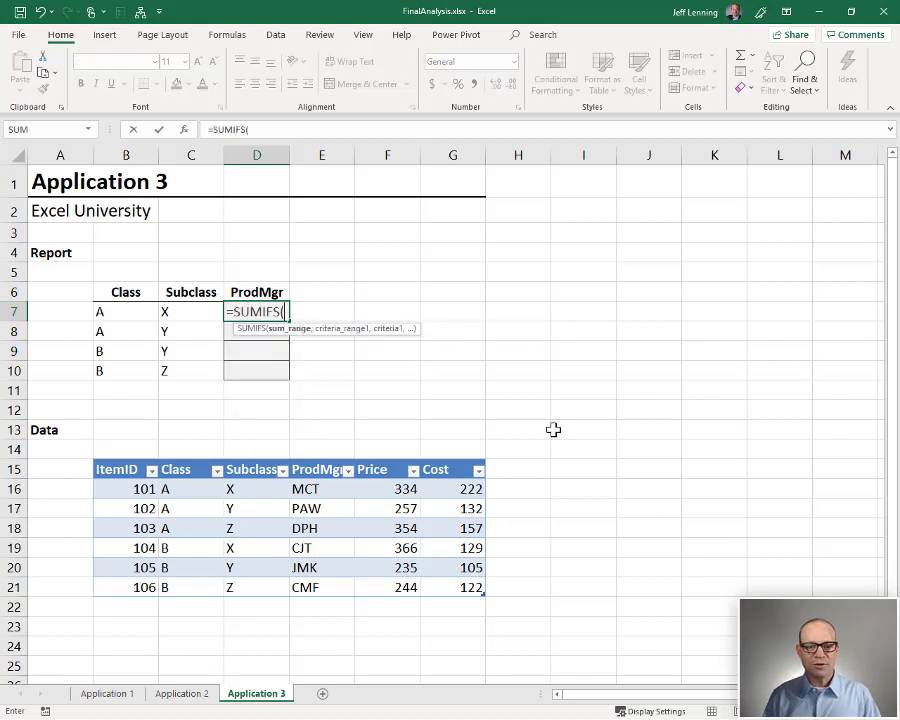
click(138, 462)
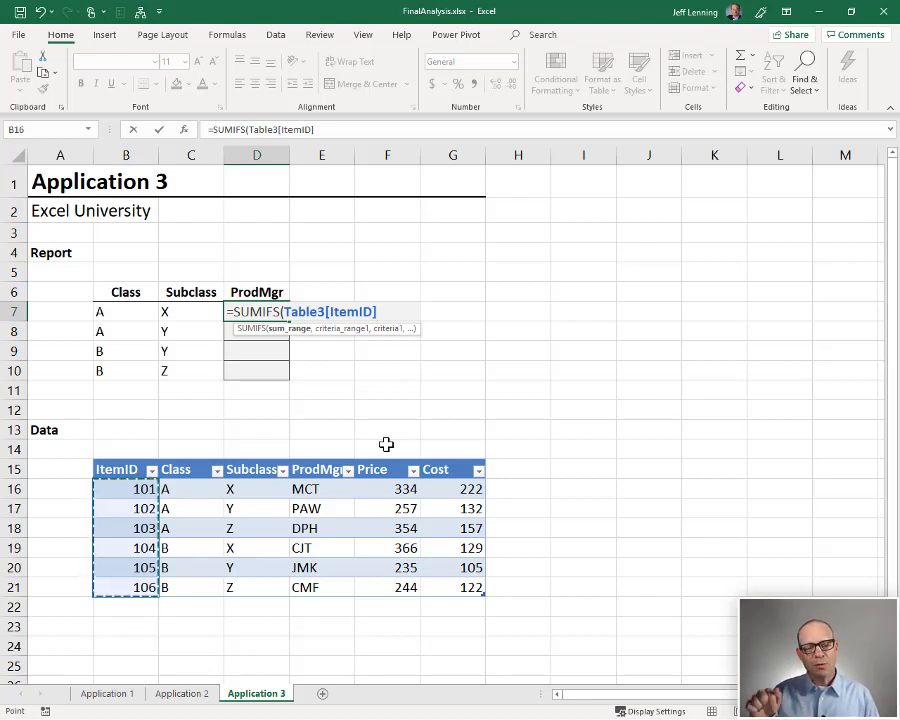
text(,)
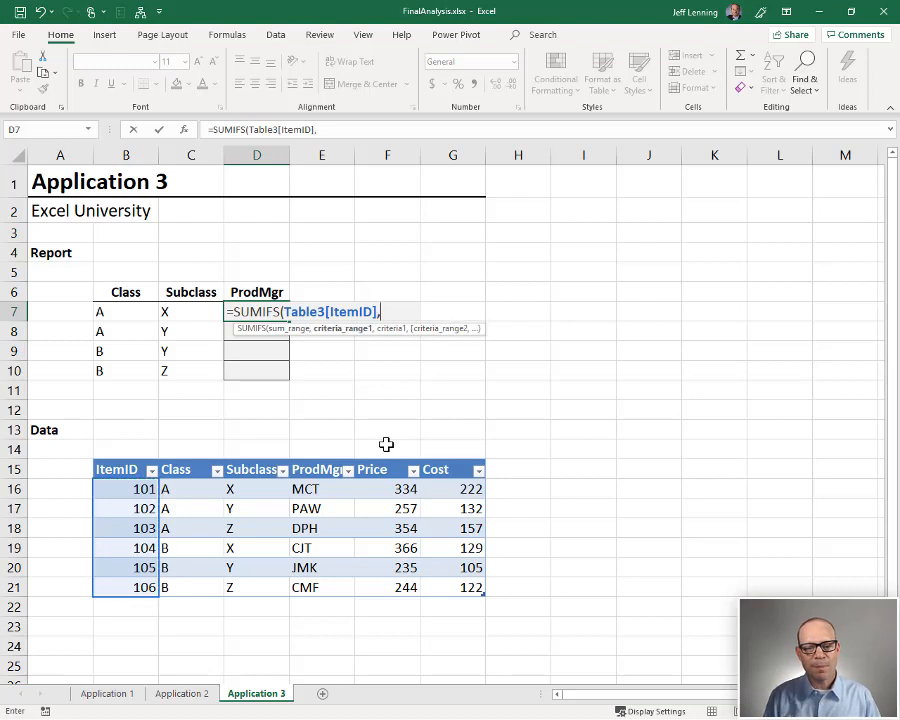
click(179, 460)
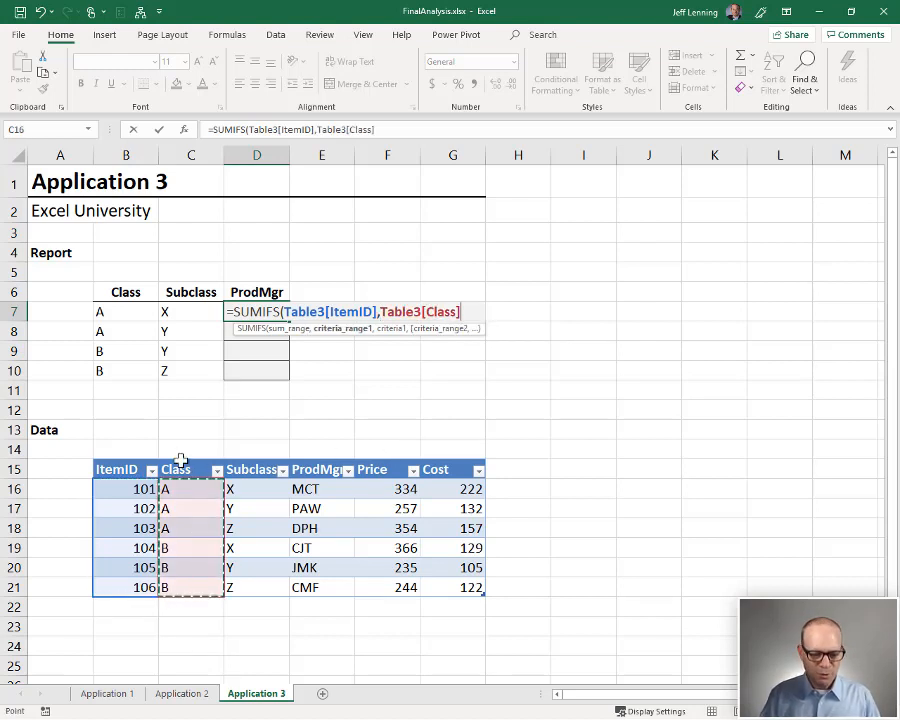
text(,)
click(126, 311)
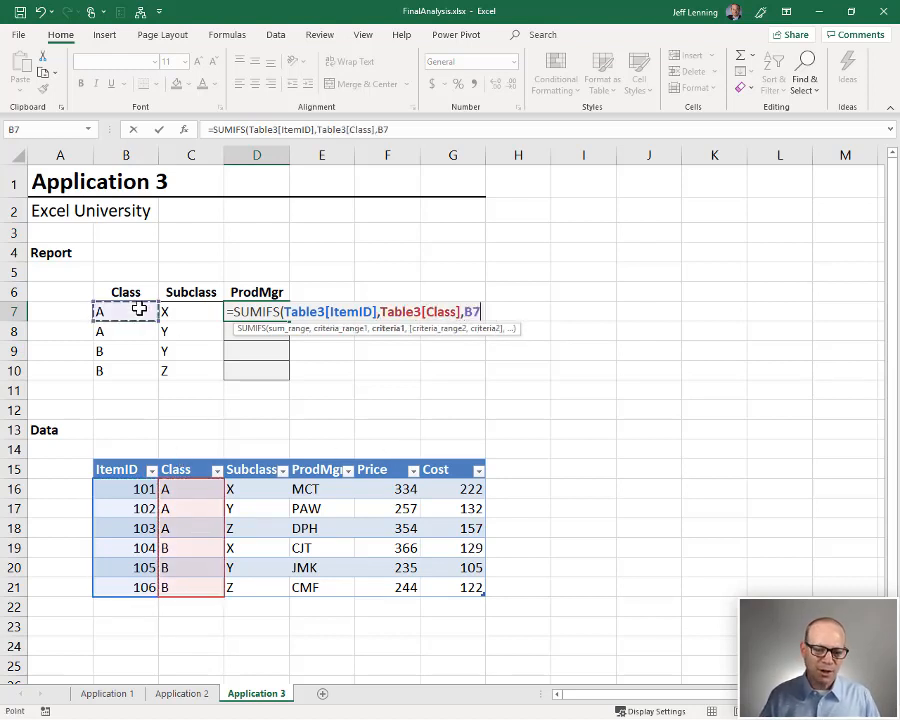
text(,)
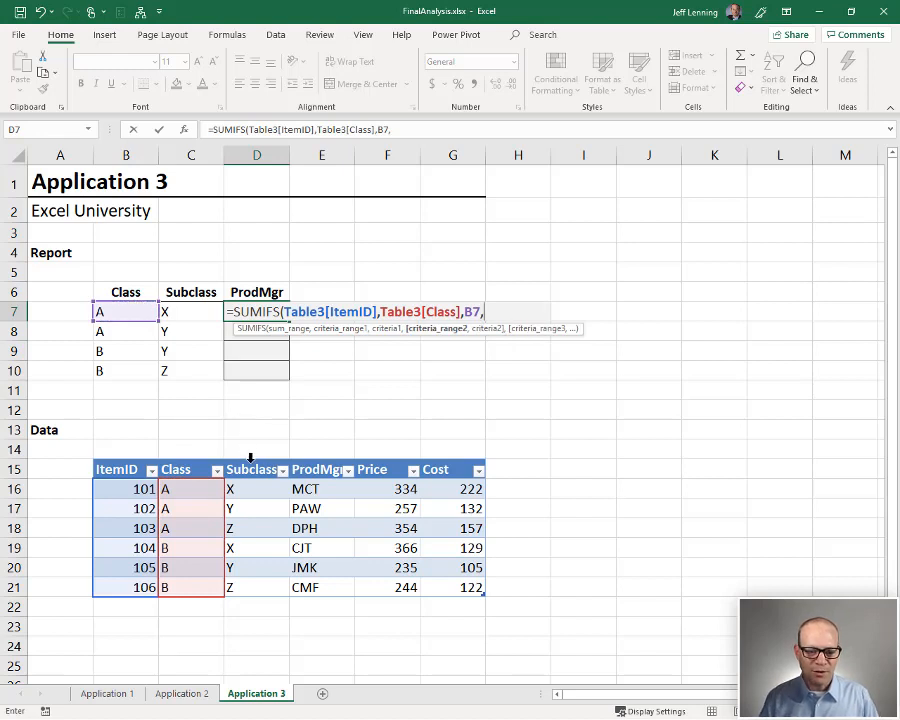
click(250, 461)
text(,)
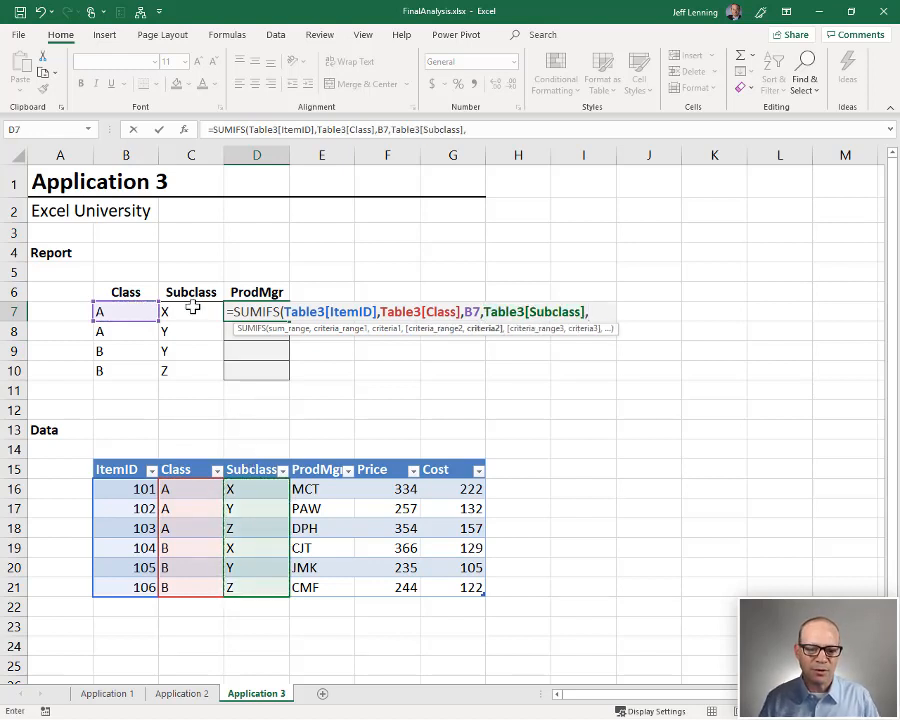
click(191, 310)
text())
key(Return)
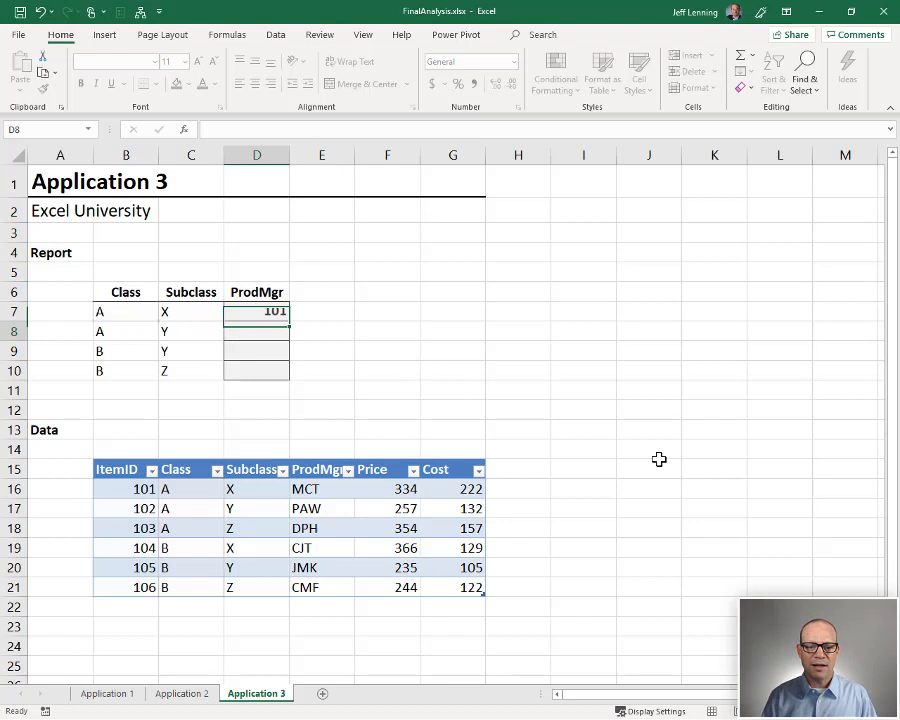
Check row 7's Class A / Subclass X against the matching table row 16 and return to D7.
drag(126, 313, 185, 313)
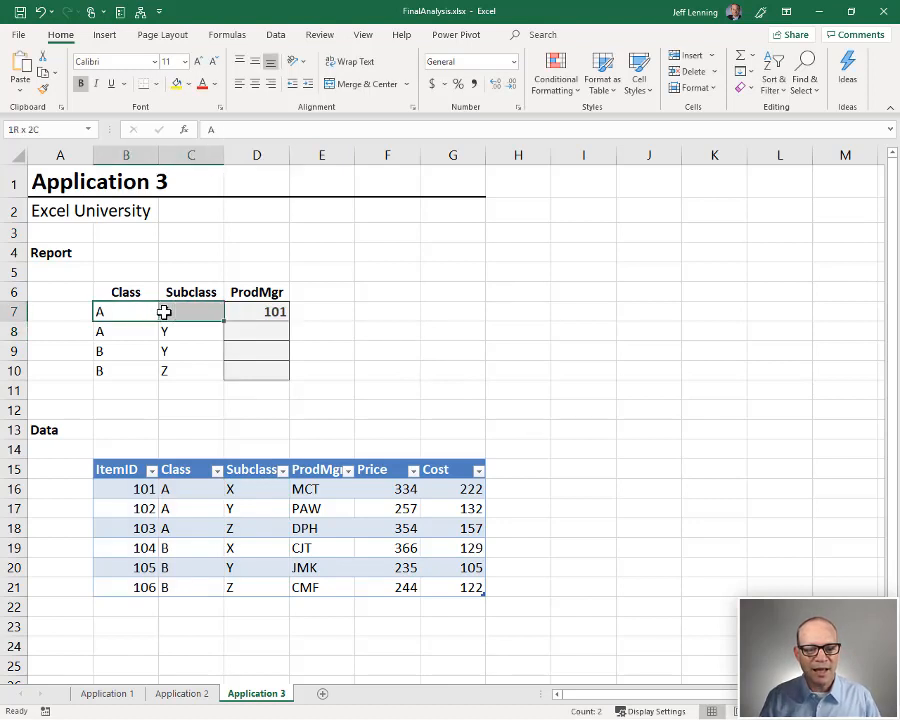
click(251, 311)
drag(176, 488, 239, 489)
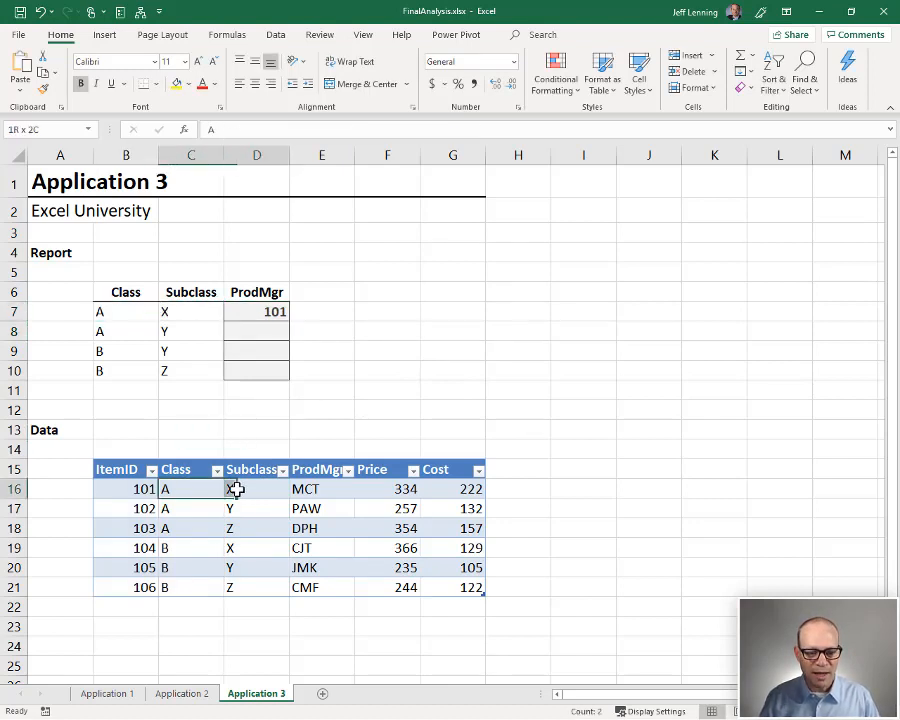
click(272, 312)
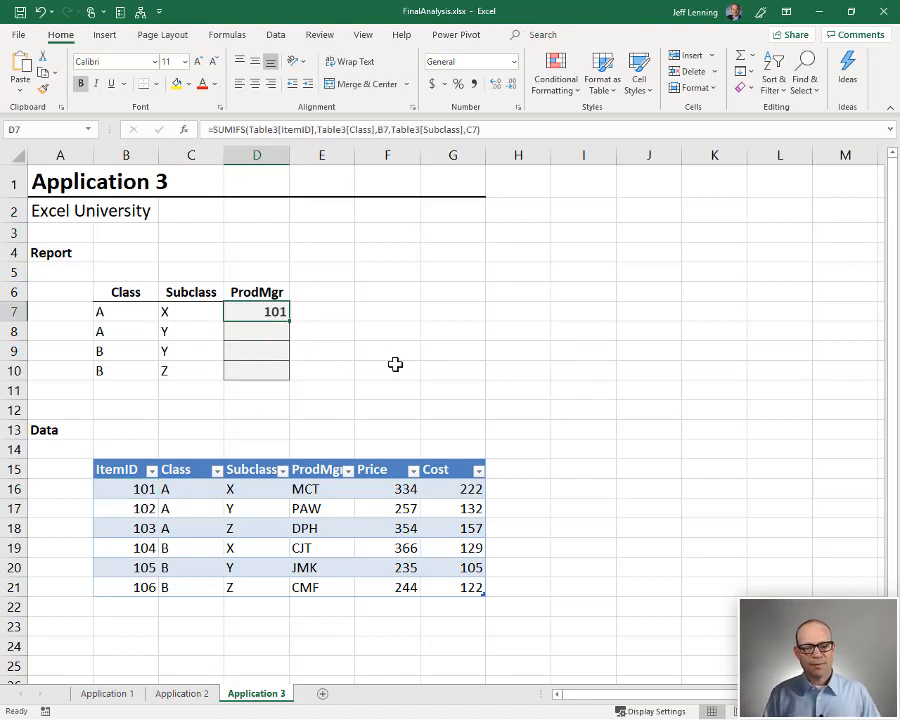
Wrap D7's SUMIFS in =VLOOKUP(...,Table3,4,0) so D7 shows MCT.
key(F2)
key(Home)
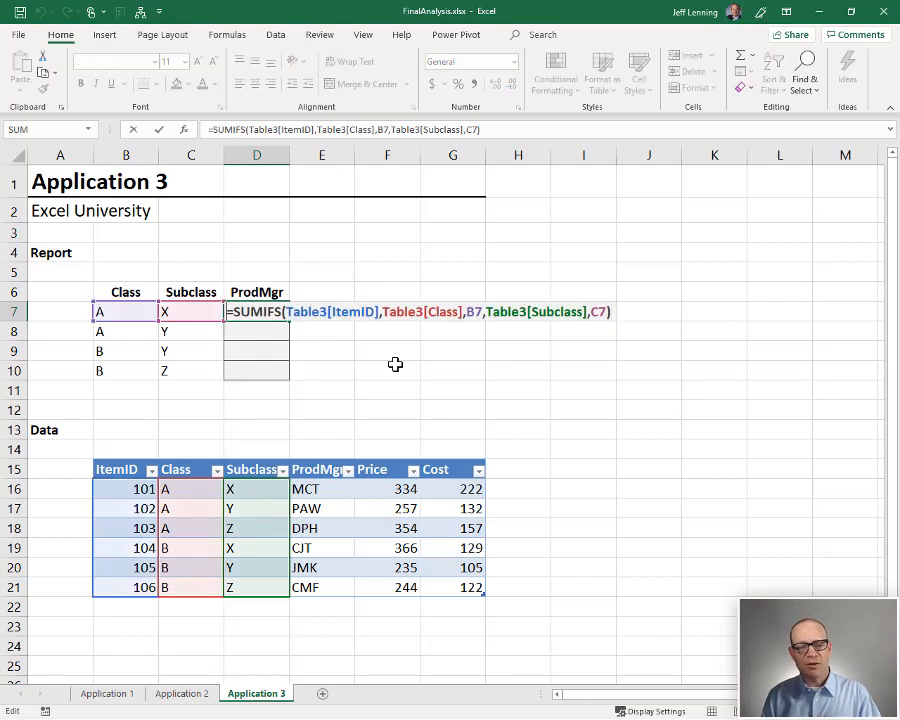
text(VLOOKUP()
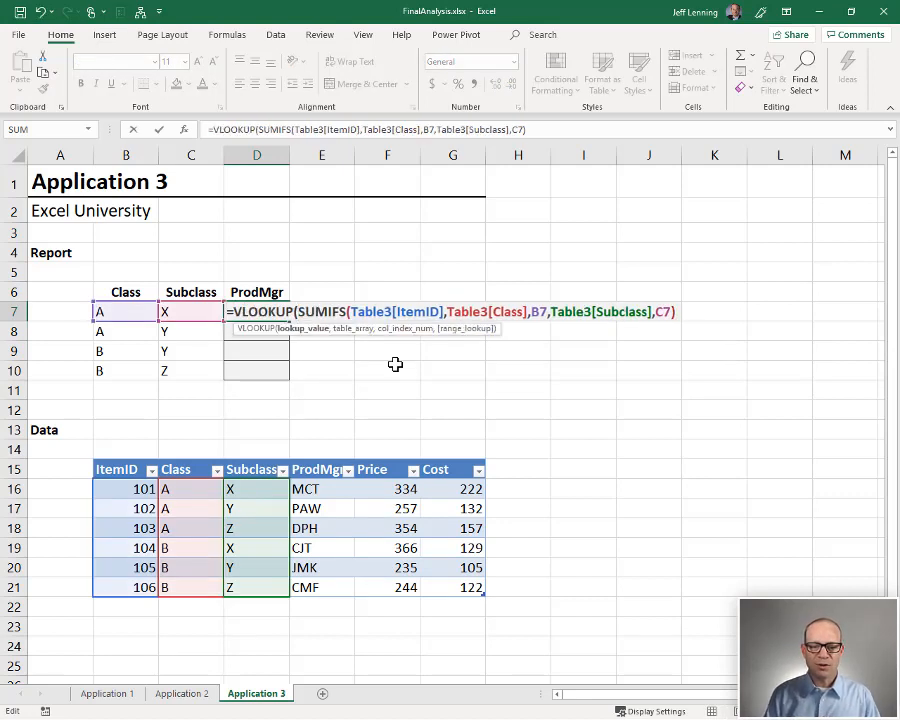
drag(297, 312, 714, 315)
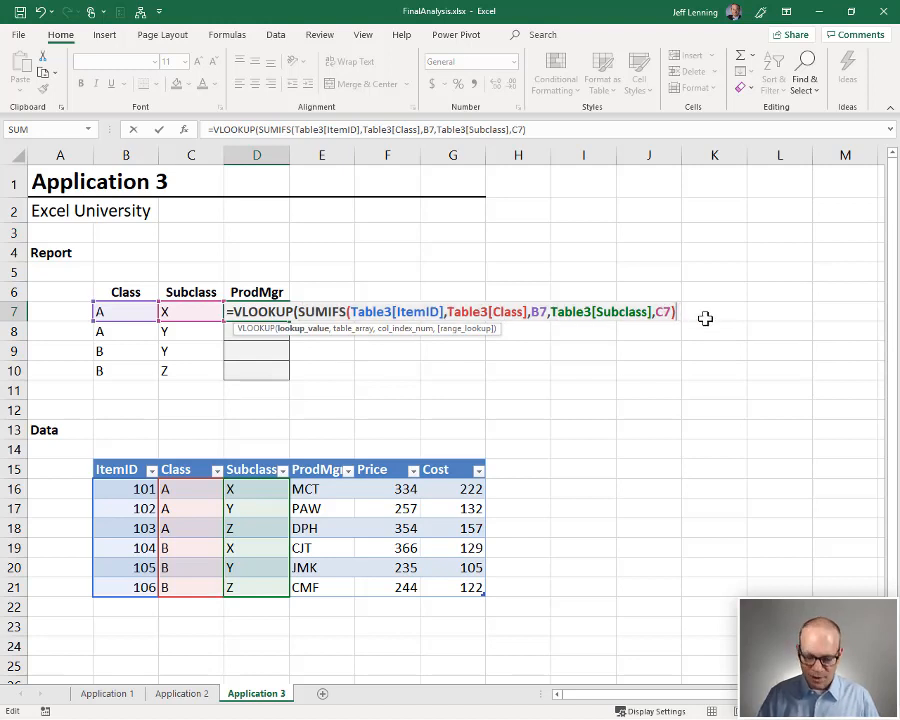
text(,)
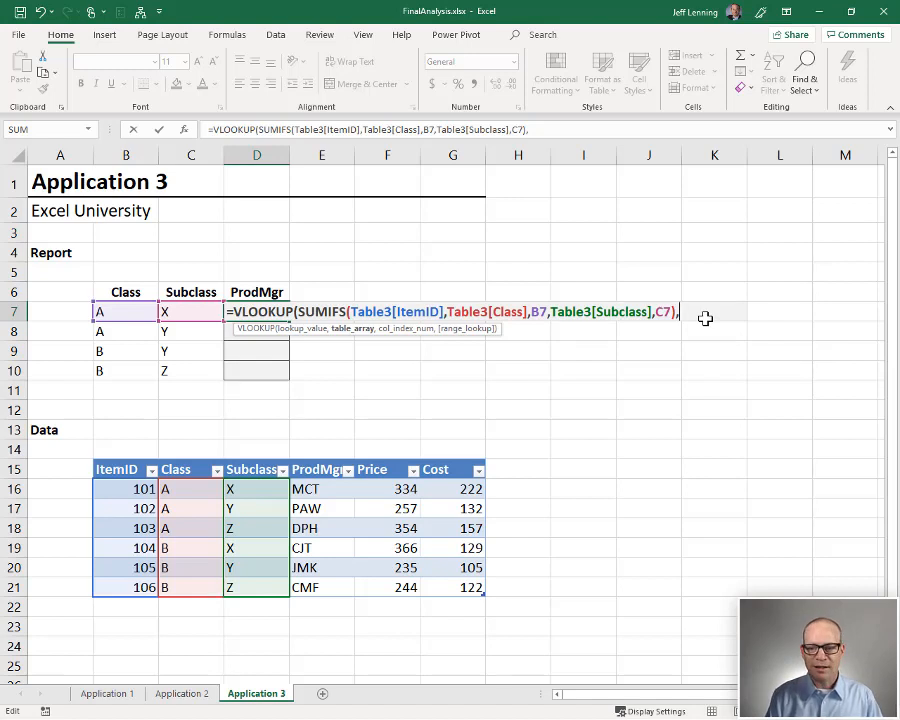
text(tab)
key(Tab)
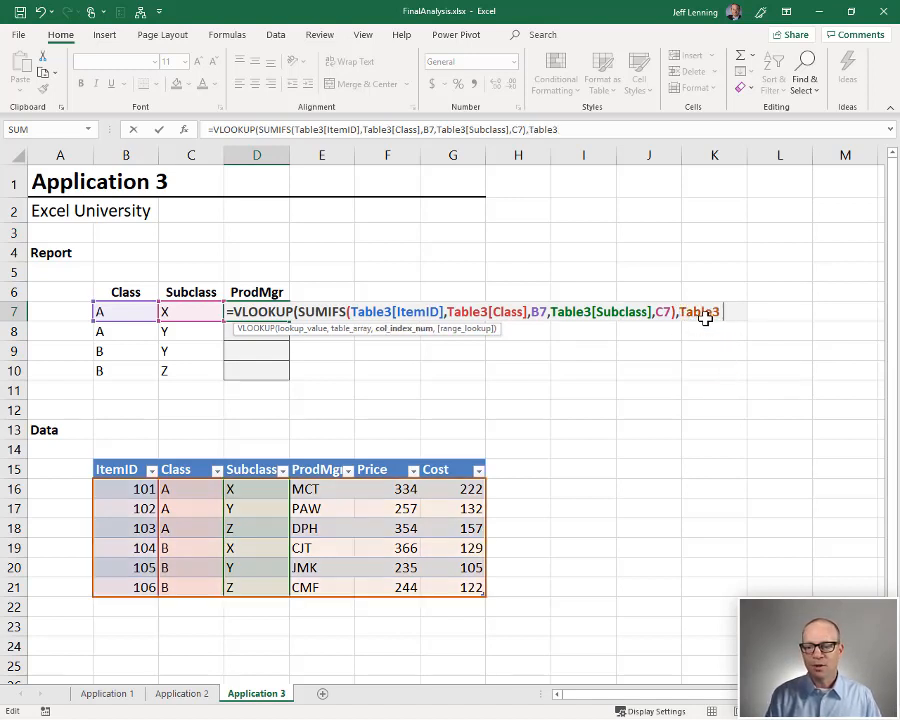
text(,)
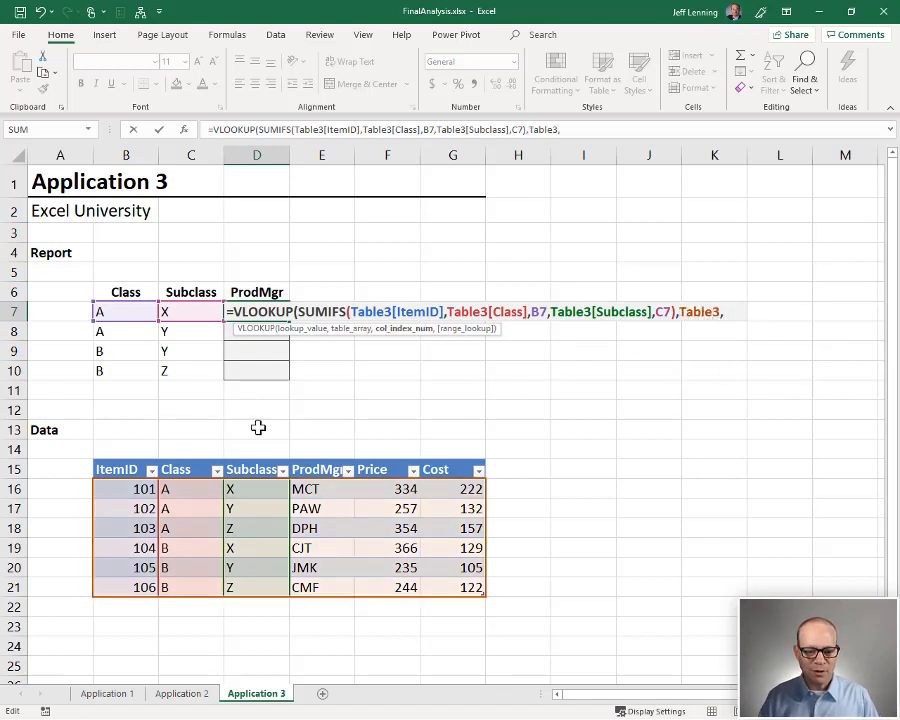
text(4,)
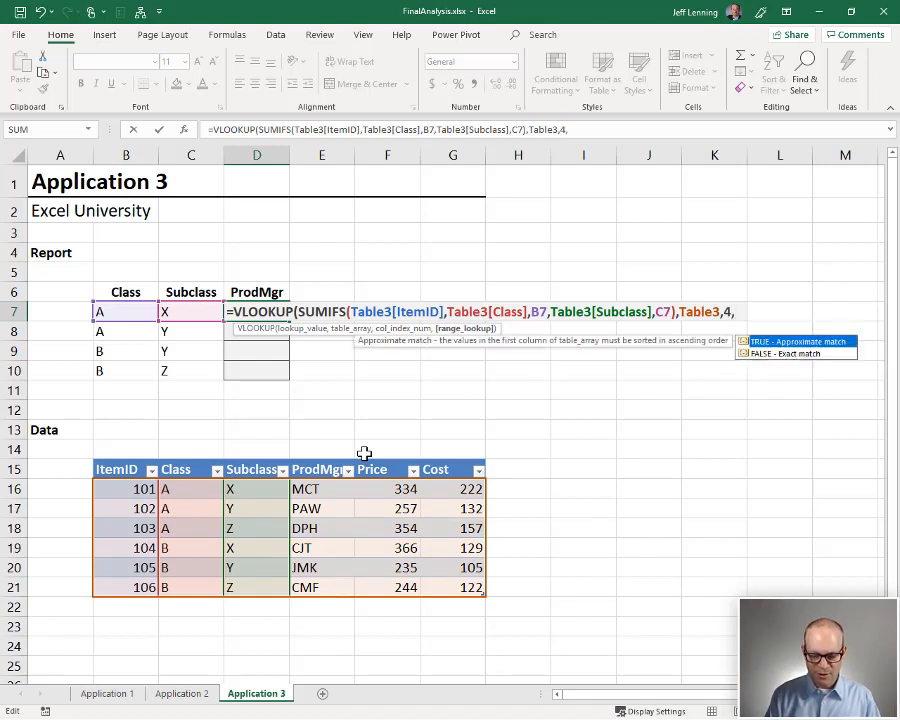
text(0))
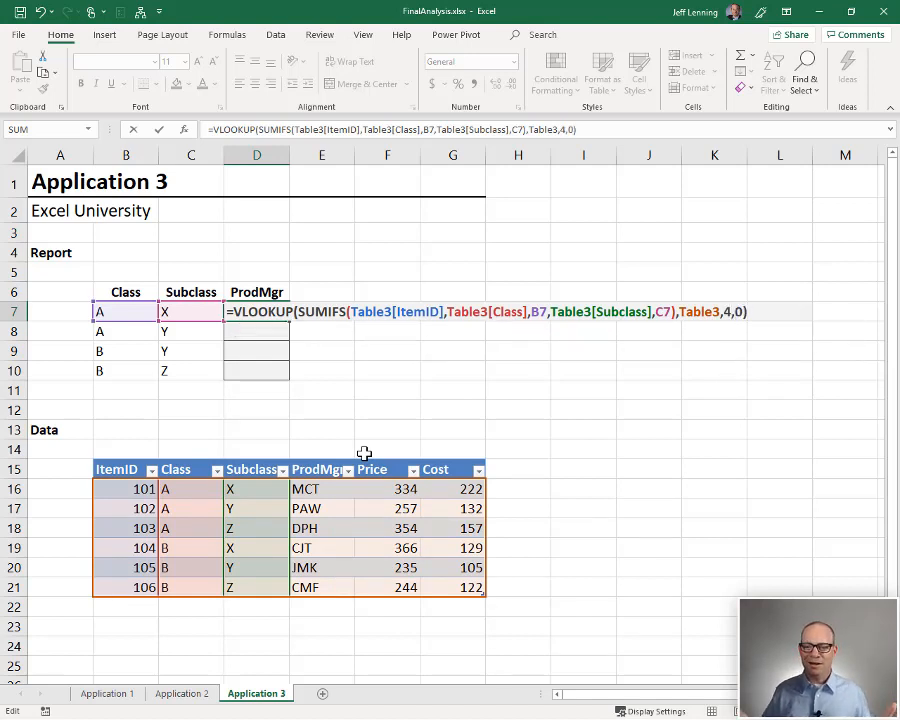
key(Return)
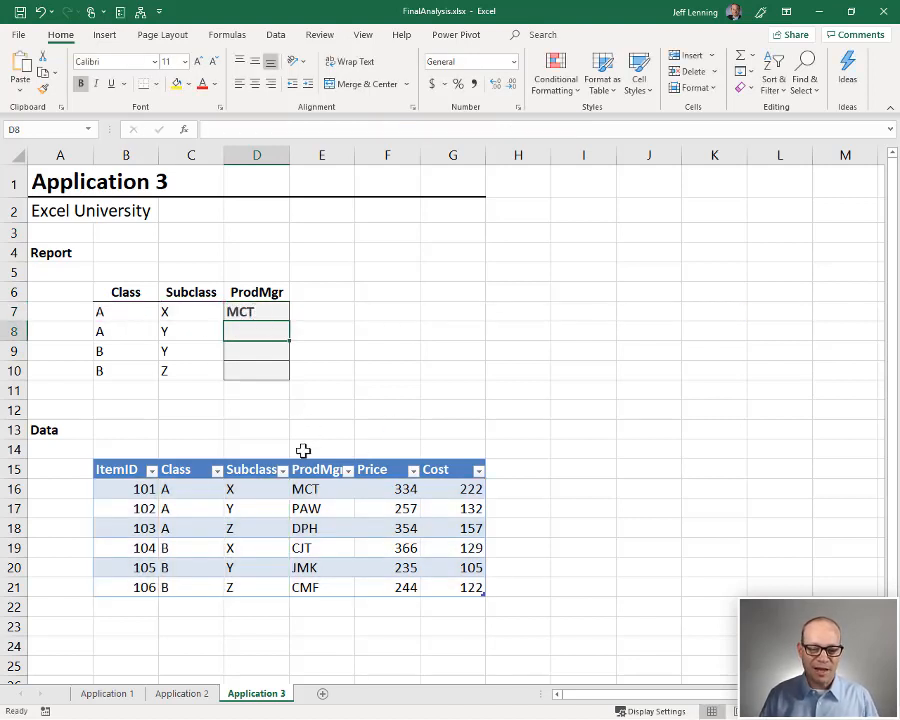
Copy D7's formula down to D10 so the column shows MCT, PAW, JMK, CMF.
click(273, 314)
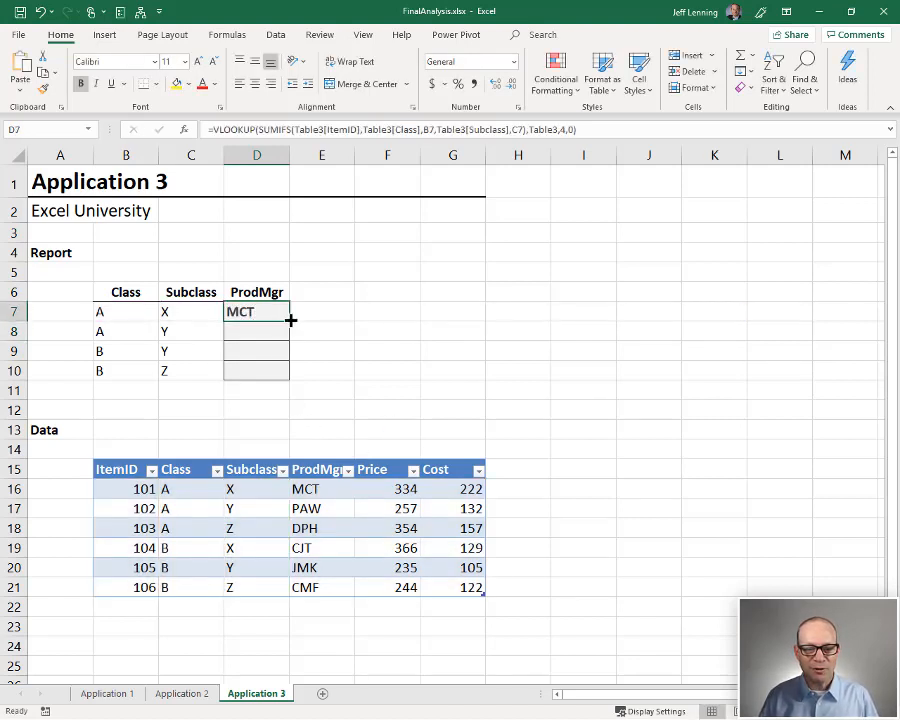
drag(289, 321, 289, 372)
click(335, 410)
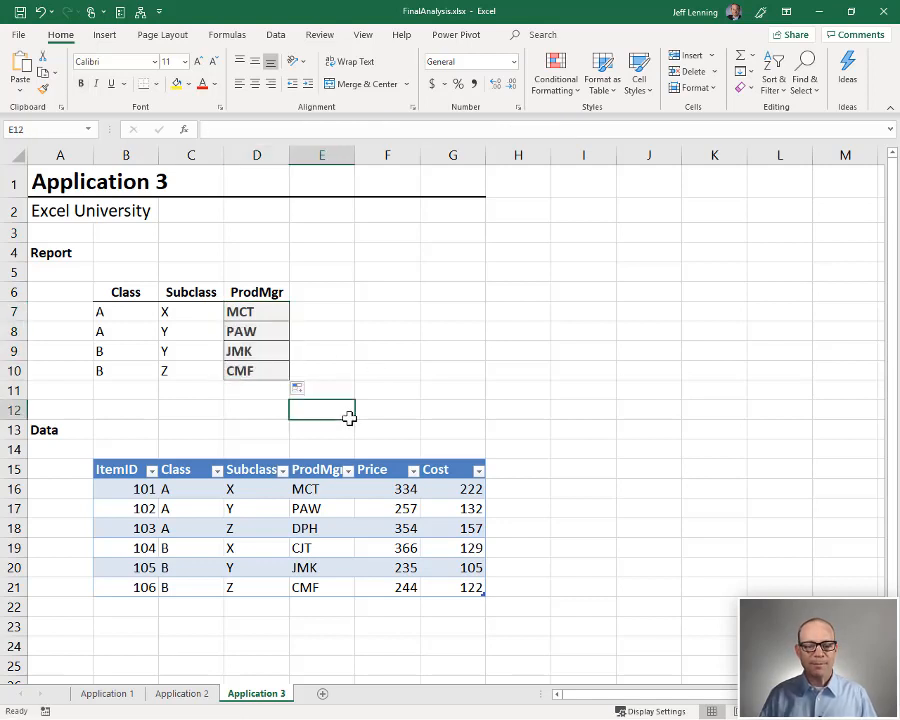